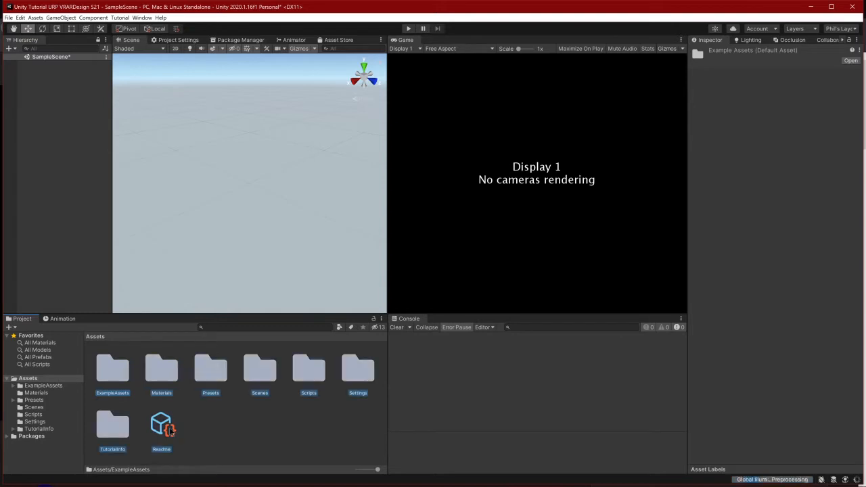
Delete all the selected template folders and the Readme from the project's Assets folder
key("Delete")
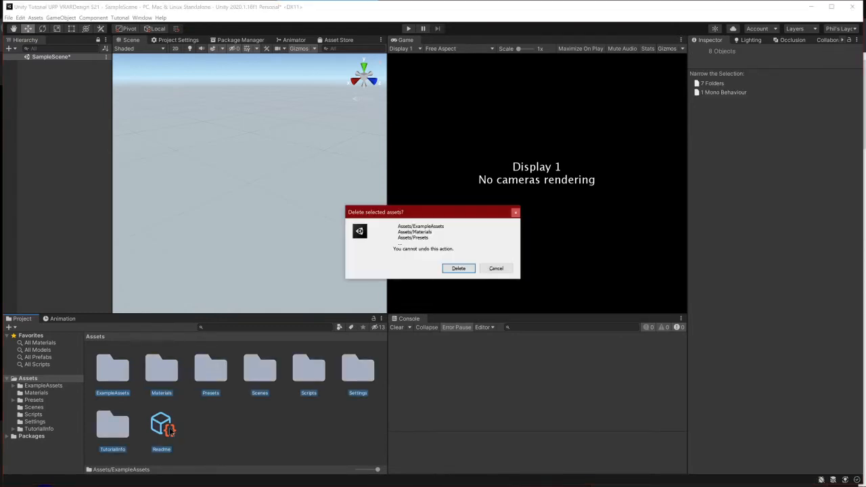
key("Escape")
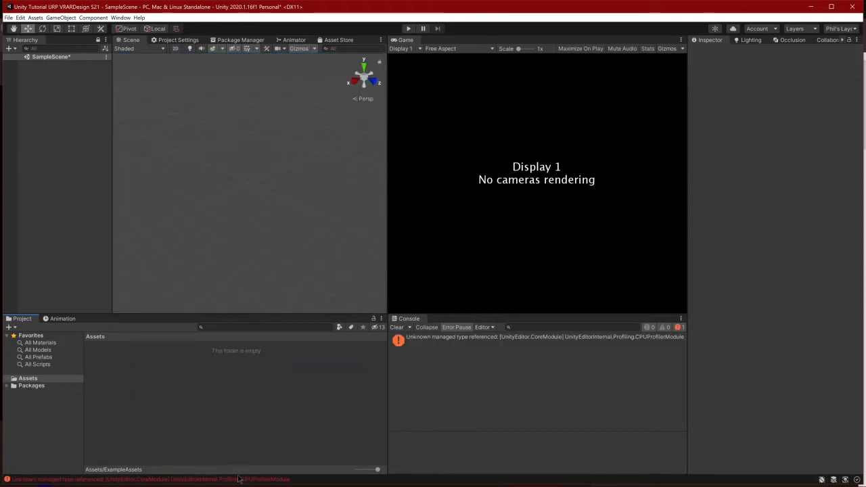
Create a new scene asset named Demonstration in the Assets folder
right_click(199, 383)
mouse_move(250, 187)
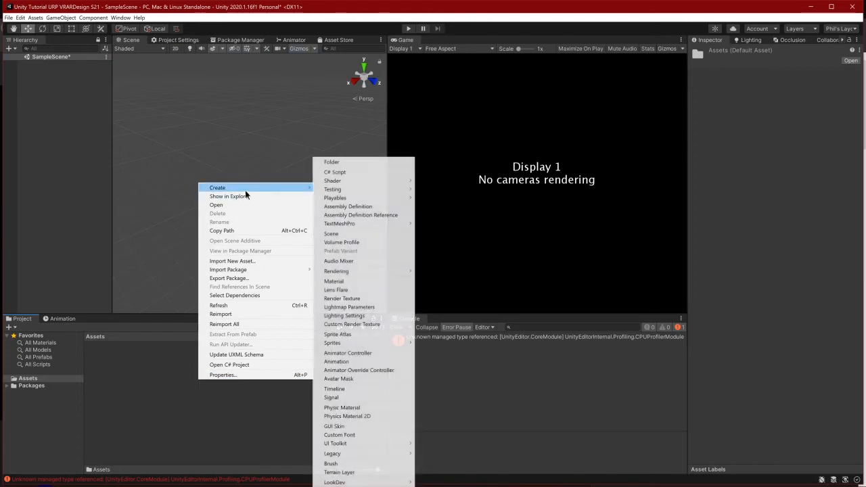
right_click(149, 387)
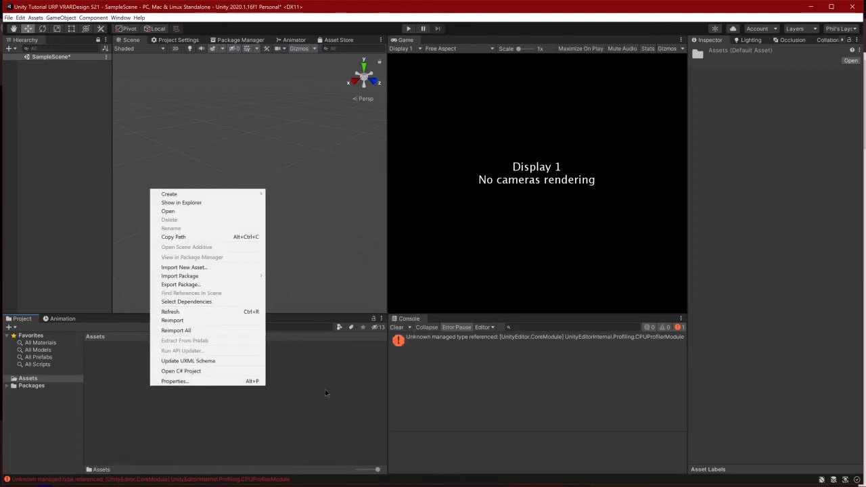
right_click(325, 390)
right_click(147, 382)
mouse_move(196, 189)
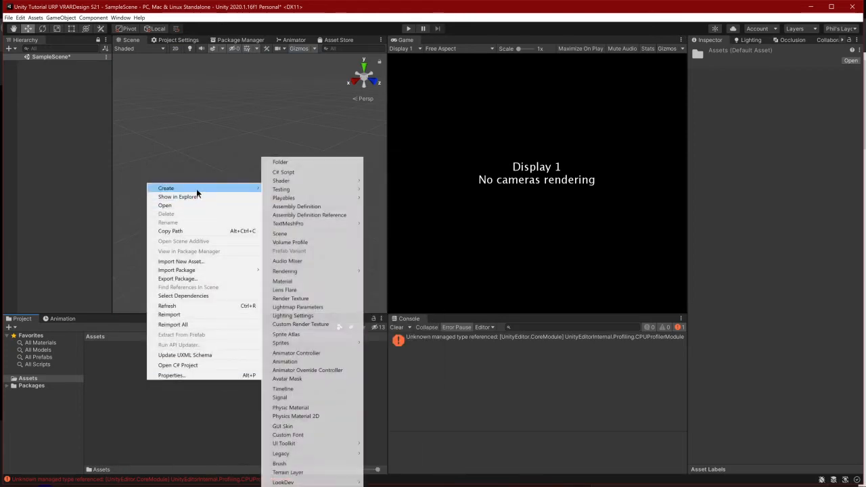
left_click(318, 234)
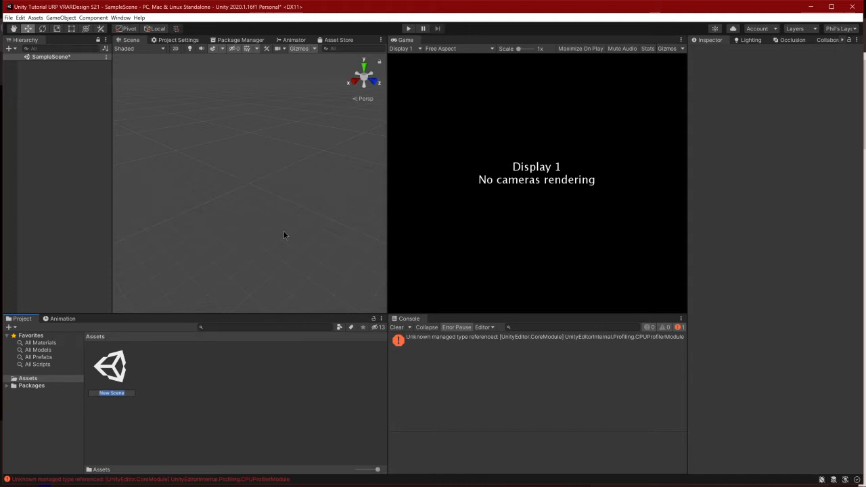
type("Demonstration")
key("Return")
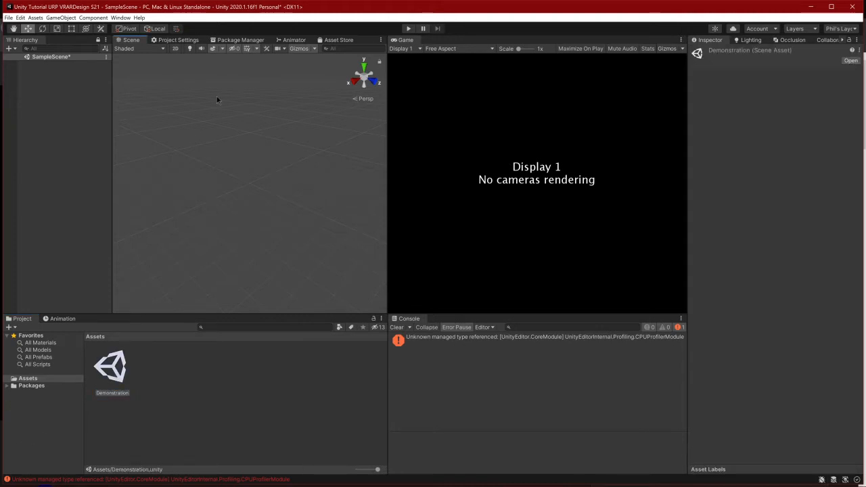
Open the Demonstration scene without saving the changes made in SampleScene
double_click(110, 378)
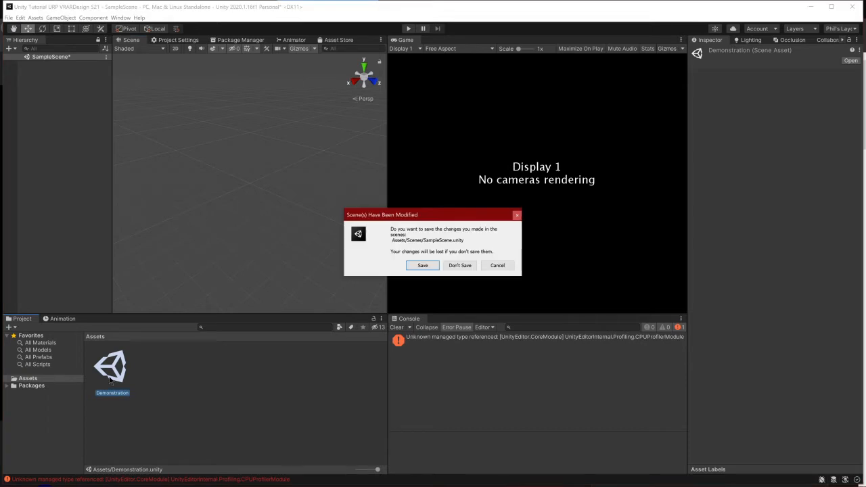
left_click(460, 265)
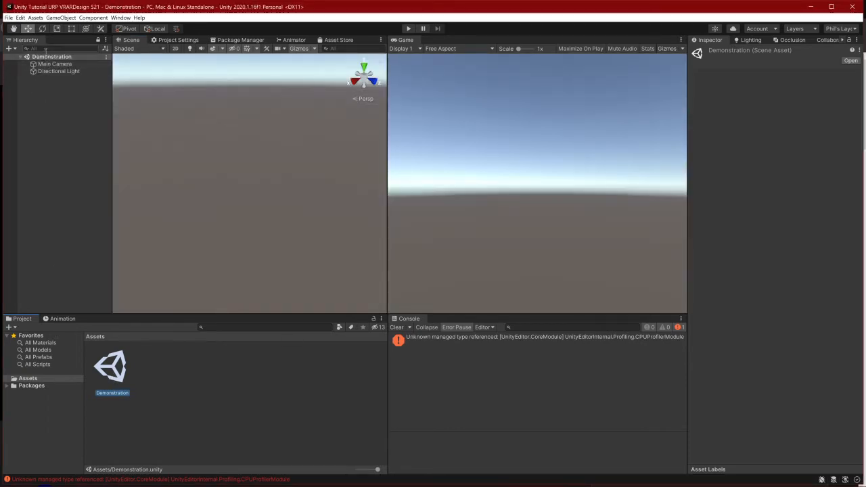
left_click(314, 409)
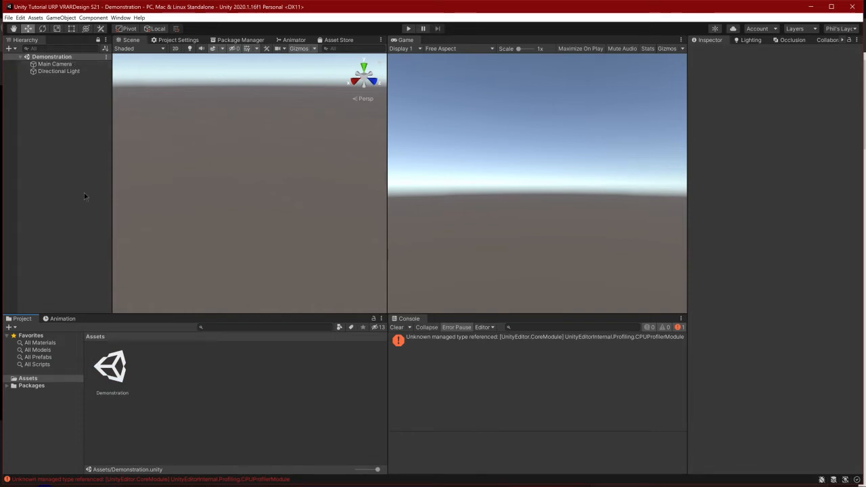
Delete the Main Camera and Directional Light from the Demonstration scene
left_click(60, 65)
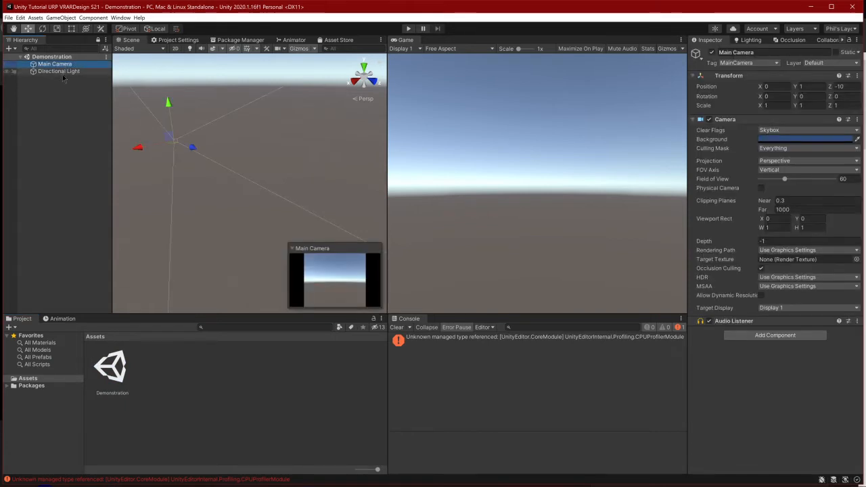
left_click(63, 72)
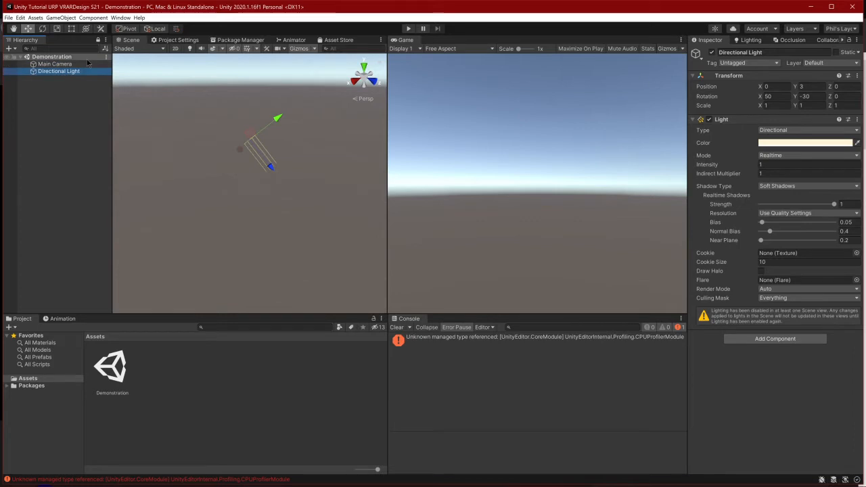
left_click(87, 65, "ctrl")
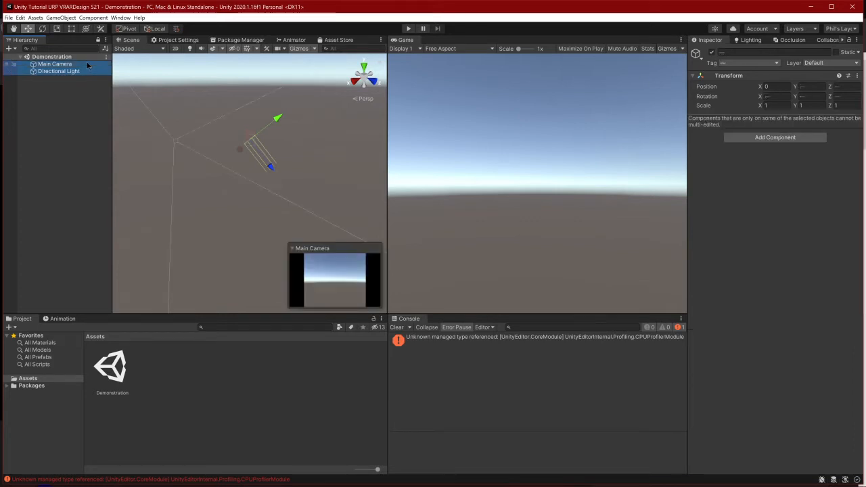
key("Delete")
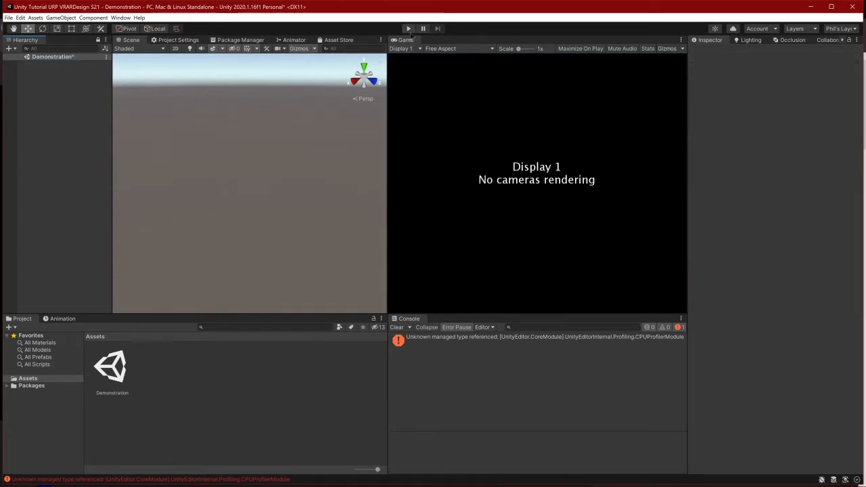
Dock the Game view behind the Scene view in the same window group and clear the console messages
left_click_drag(406, 40, 161, 39)
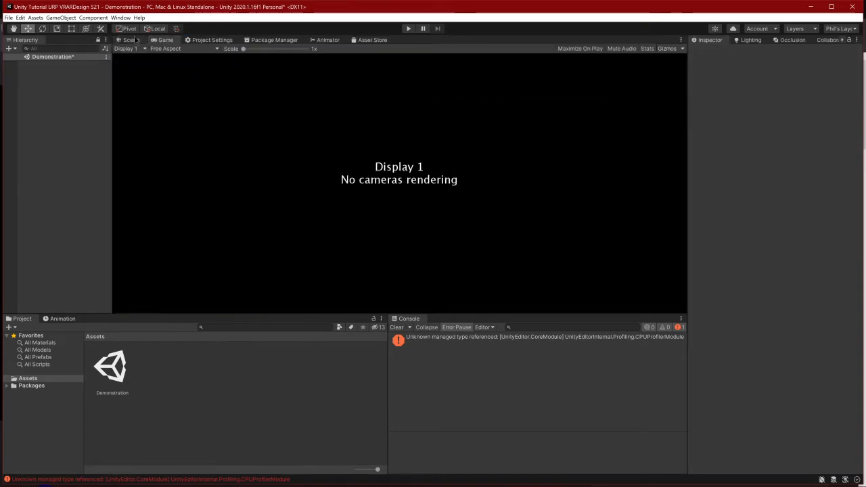
left_click(132, 40)
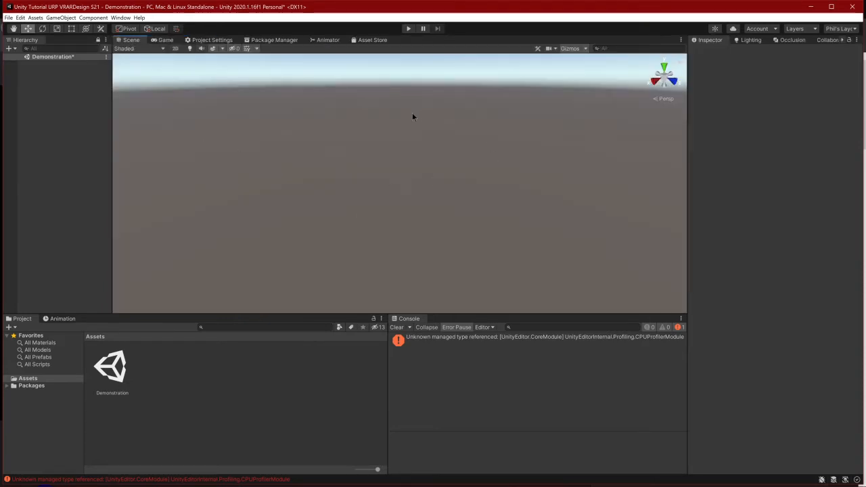
left_click(396, 328)
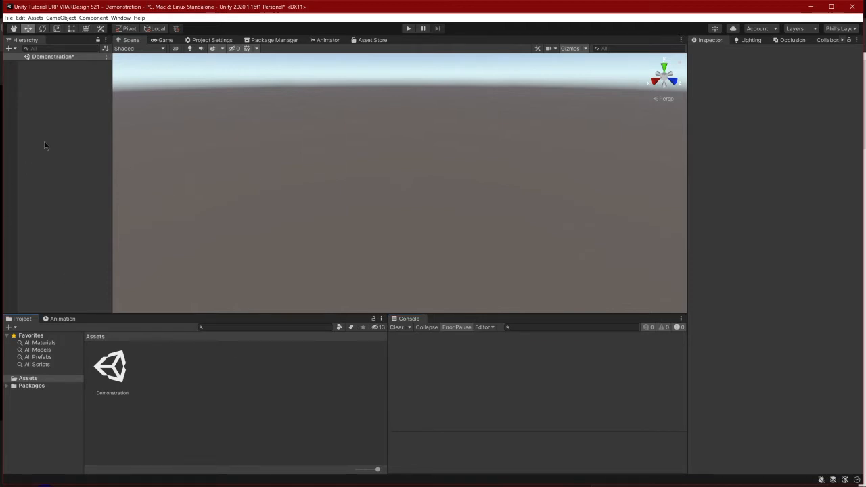
right_click(76, 156)
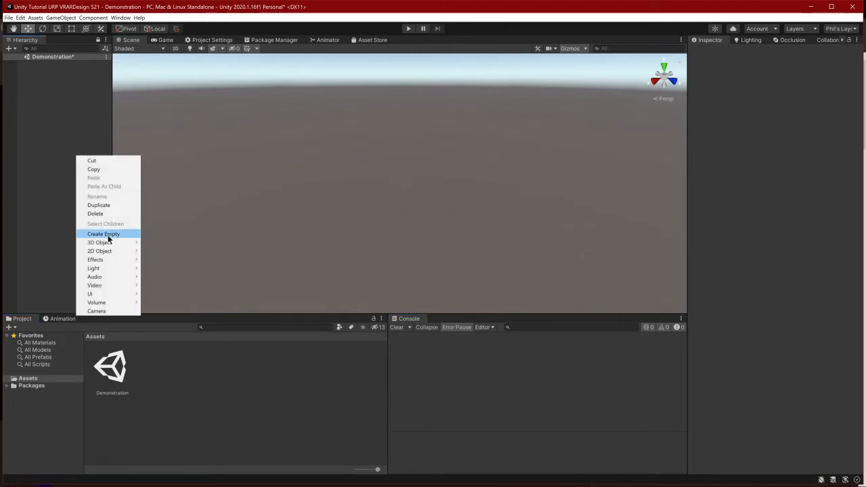
left_click(211, 132)
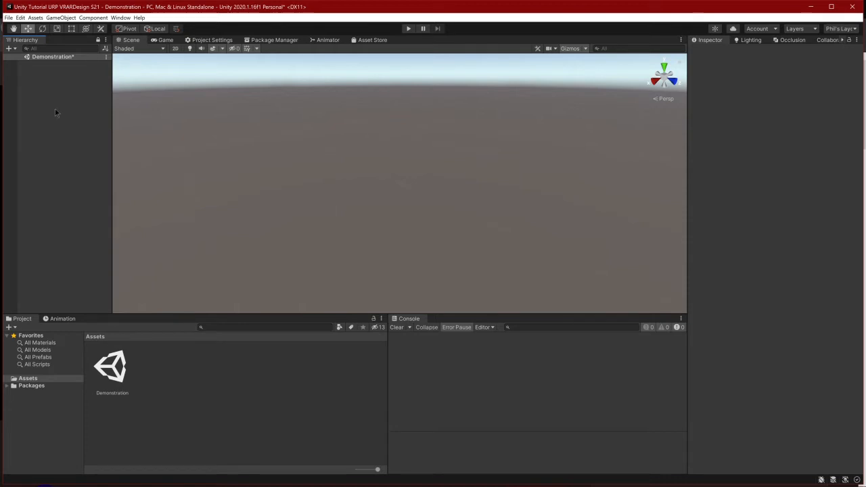
right_click(153, 374)
left_click(512, 370)
right_click(331, 359)
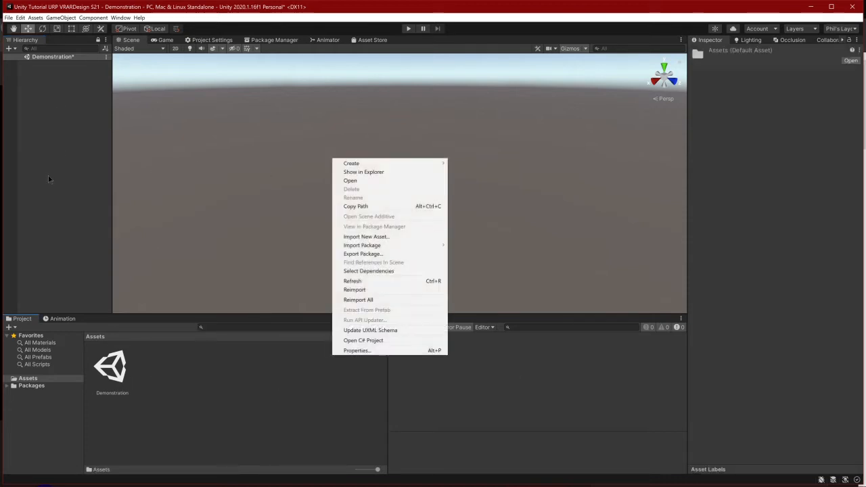
left_click(221, 129)
right_click(79, 123)
left_click(157, 334)
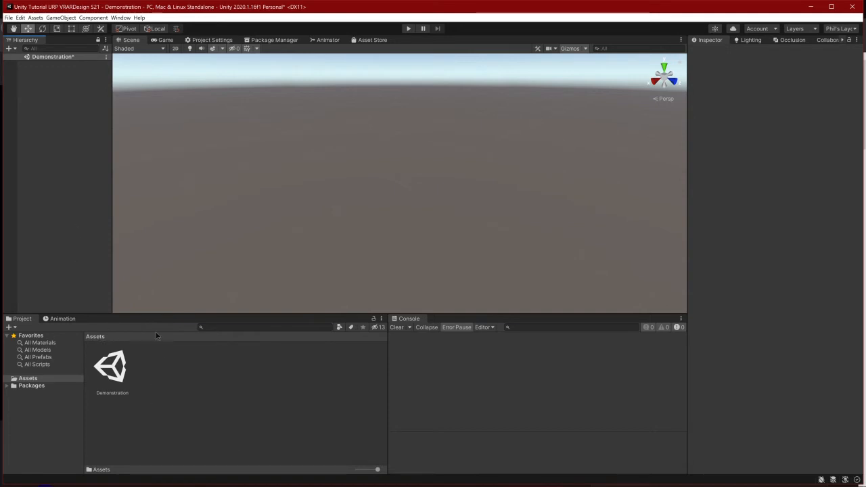
Add a 3D cube to the Demonstration scene and deselect it
right_click(52, 168)
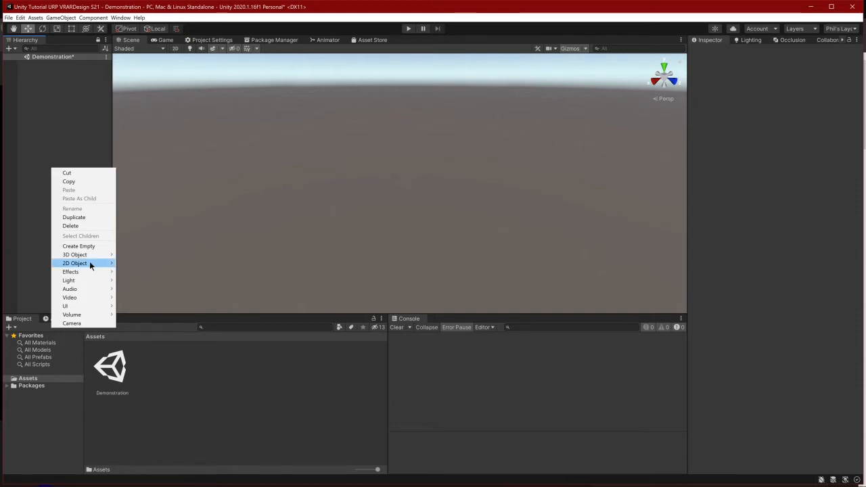
mouse_move(89, 255)
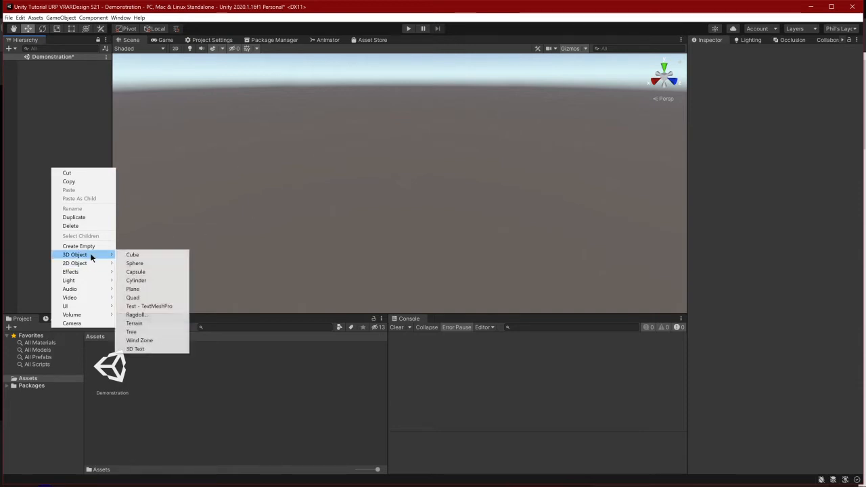
left_click(143, 256)
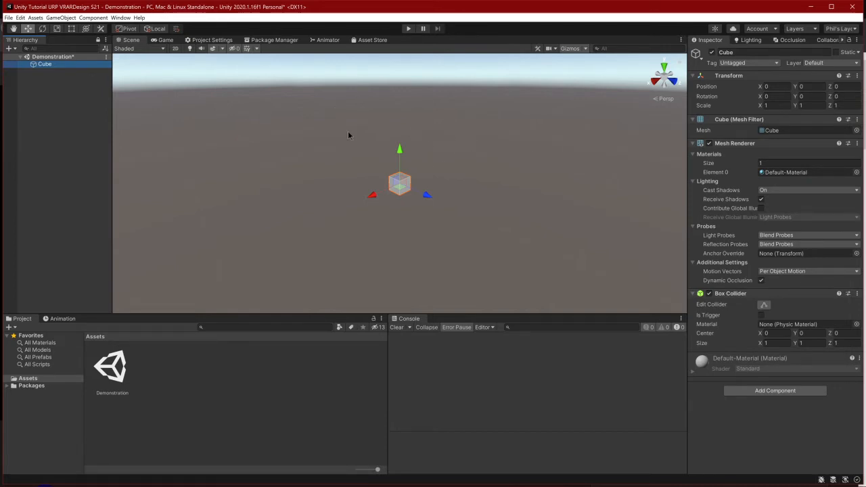
left_click(532, 167)
Toggle the Scene view's scene lighting on and off to compare the cube's shading, leaving scene lighting on
scroll(369, 169, "up", 10)
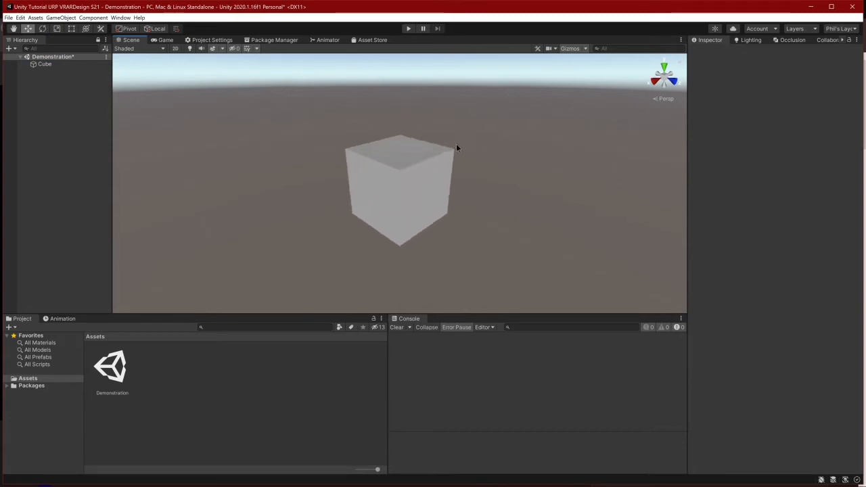
scroll(474, 156, "up", 2)
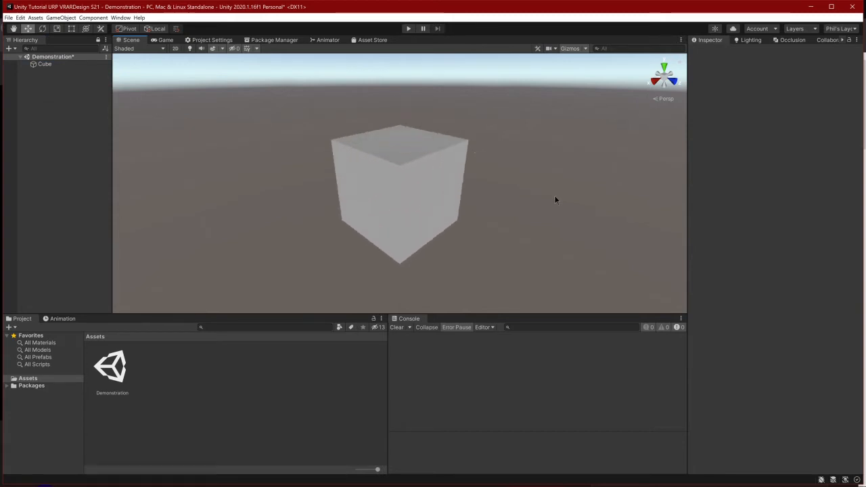
left_click(190, 49)
left_click(190, 49)
left_click(190, 49)
left_click(191, 50)
left_click(190, 50)
left_click(190, 51)
left_click(190, 50)
middle_click_drag(497, 177, 514, 194)
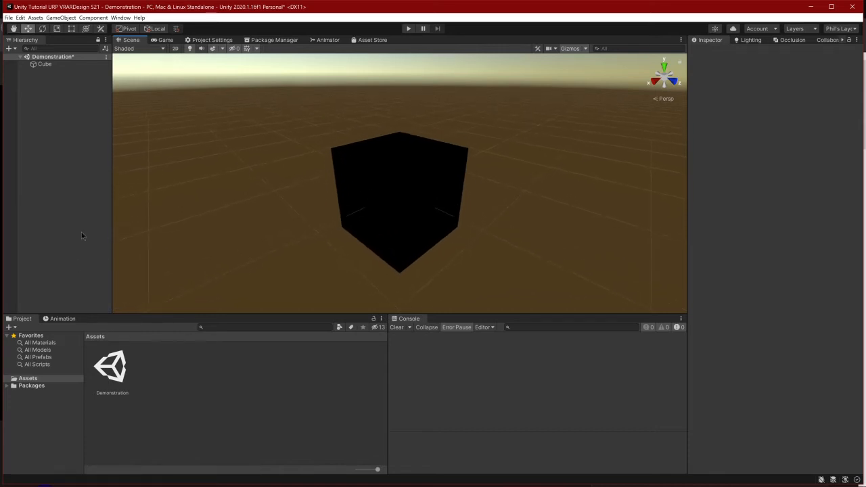
left_click(189, 50)
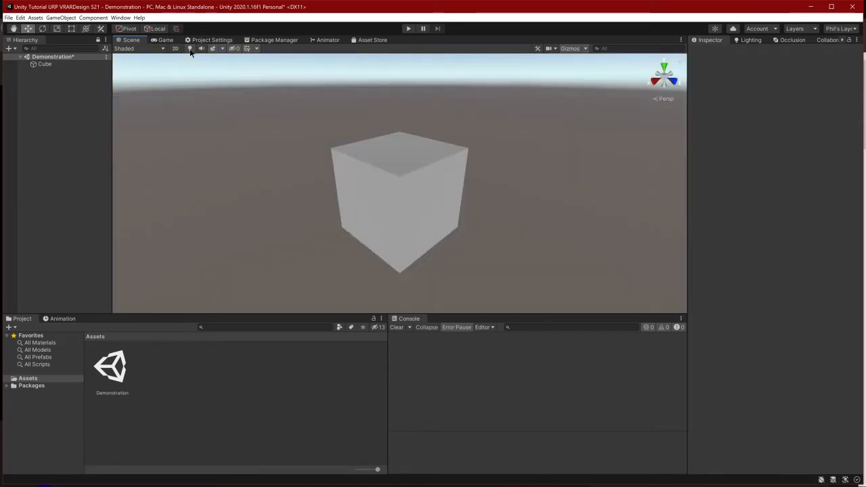
left_click(190, 49)
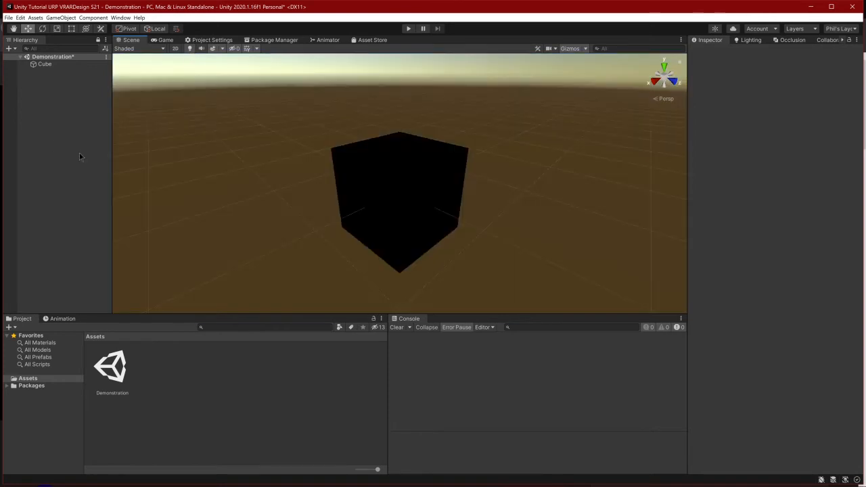
Add a directional light to the scene and compare the cube with scene lighting switched off and on again
right_click(36, 96)
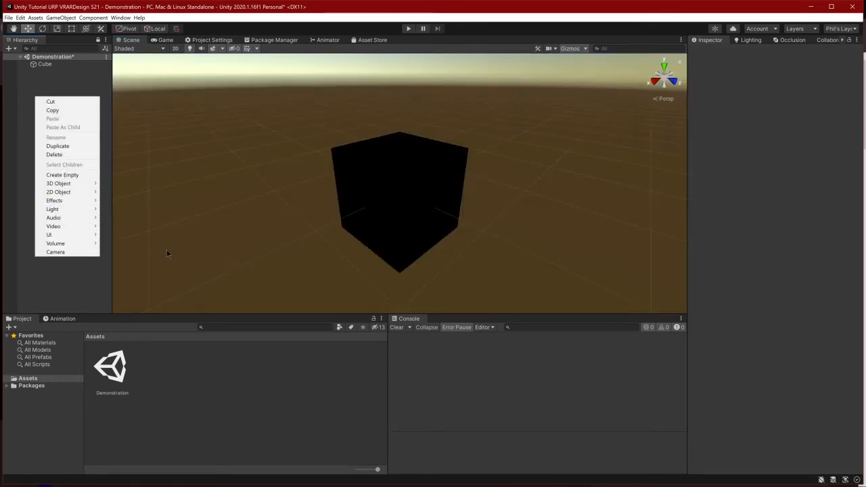
mouse_move(77, 211)
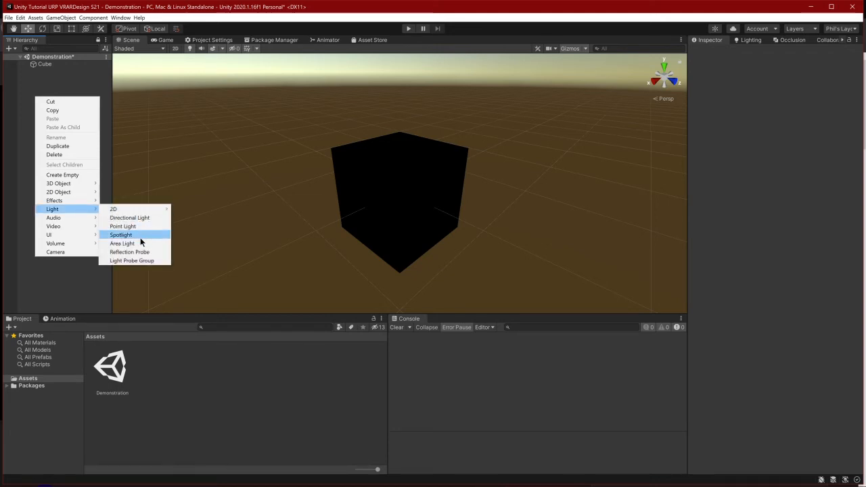
left_click(149, 218)
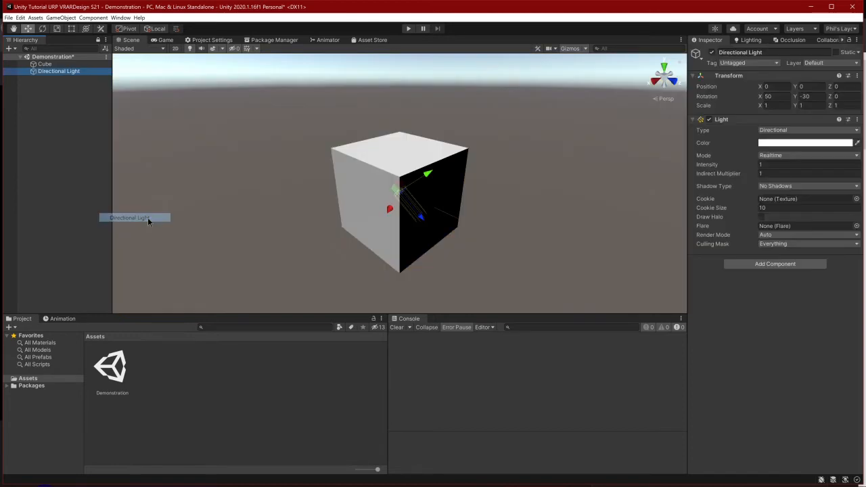
left_click(326, 201)
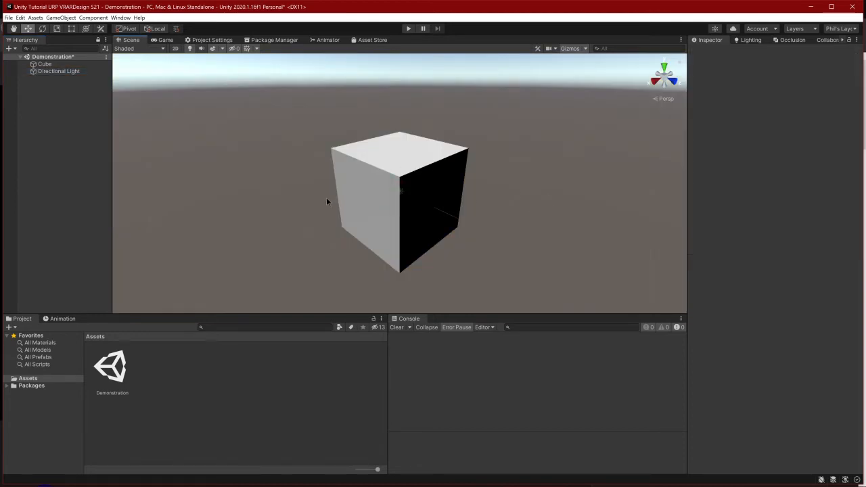
left_click(190, 49)
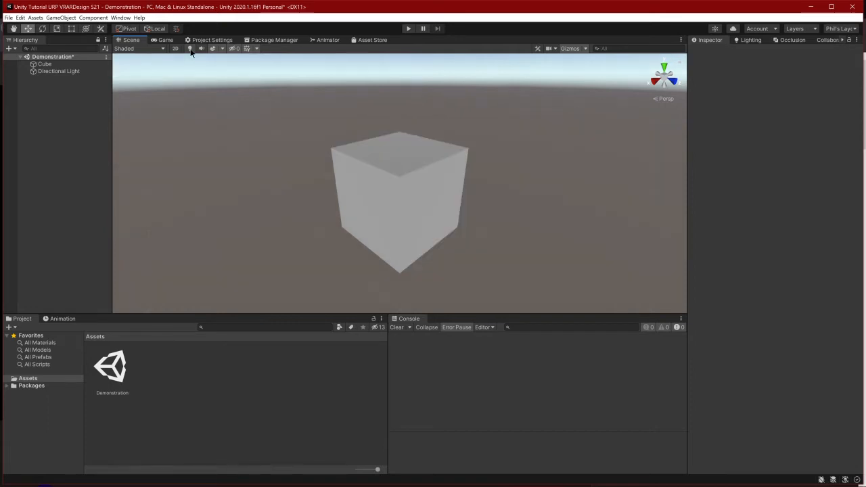
left_click(190, 49)
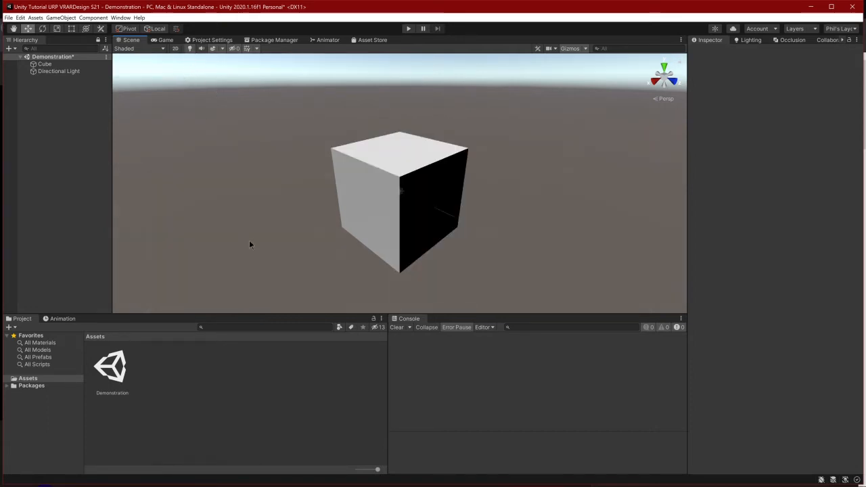
Rename the Directional Light object to Sun
left_click(55, 71)
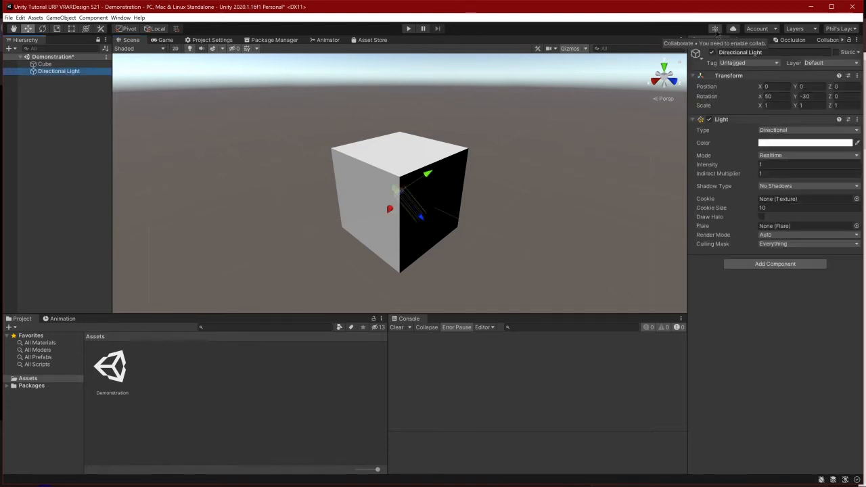
key("F2")
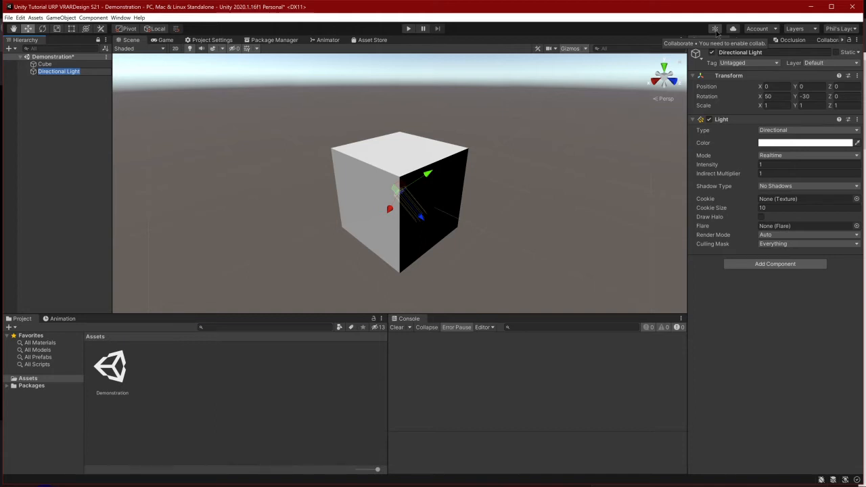
type("Sun")
key("Return")
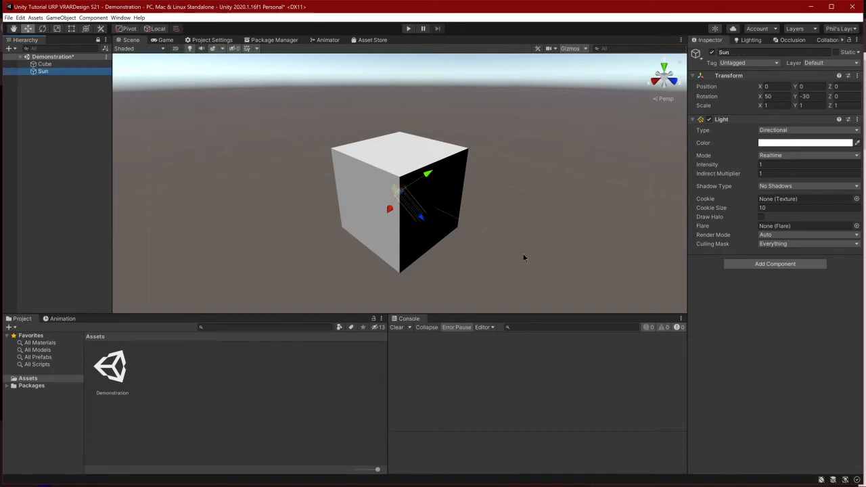
Set the Sun light's Y position to 5 so it sits above the cube
scroll(404, 161, "down", 5)
left_click(814, 87)
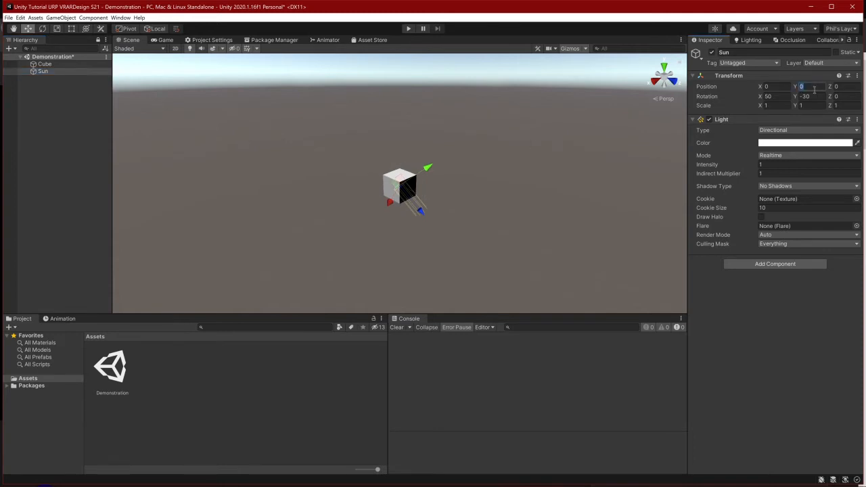
type("5")
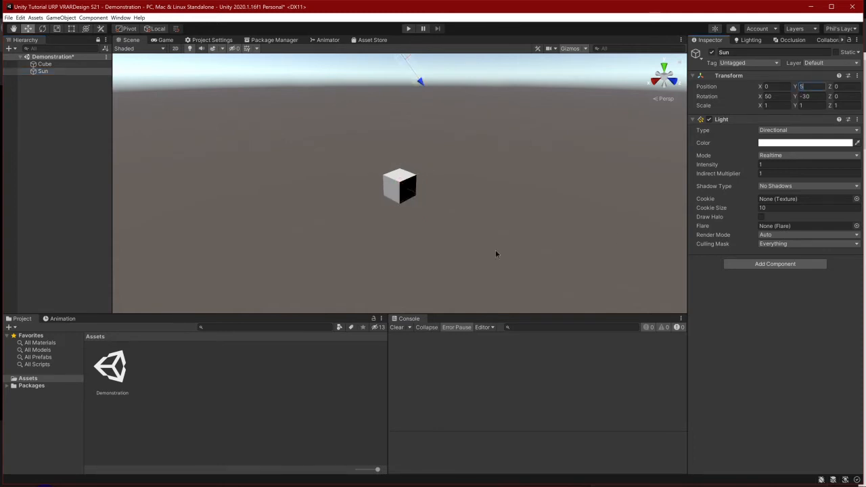
scroll(491, 196, "down", 2)
middle_click_drag(457, 105, 453, 133)
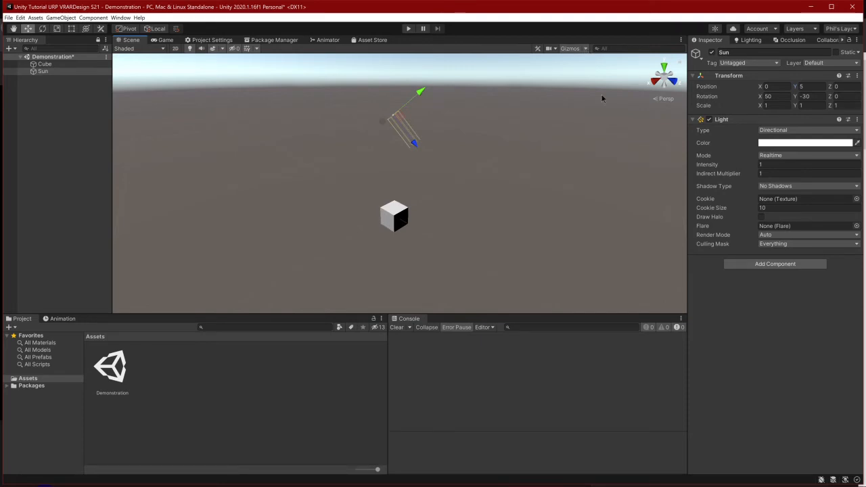
Enlarge the 3D gizmo icons in the Scene view so the Sun's light icon is easier to see
left_click(602, 99)
left_click(585, 49)
left_click_drag(631, 62, 645, 62)
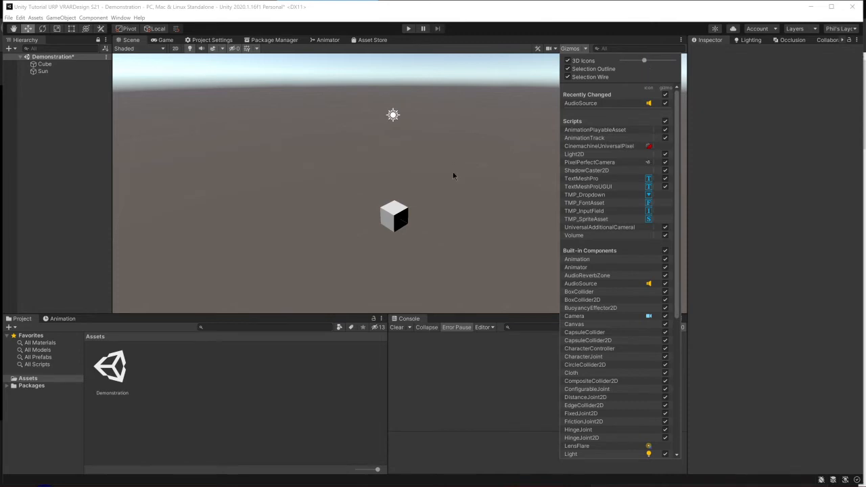
left_click(453, 173)
scroll(454, 172, "up", 5)
mouse_move(454, 177)
right_mouse_down()
mouse_move(458, 169)
mouse_move(459, 181)
right_mouse_up()
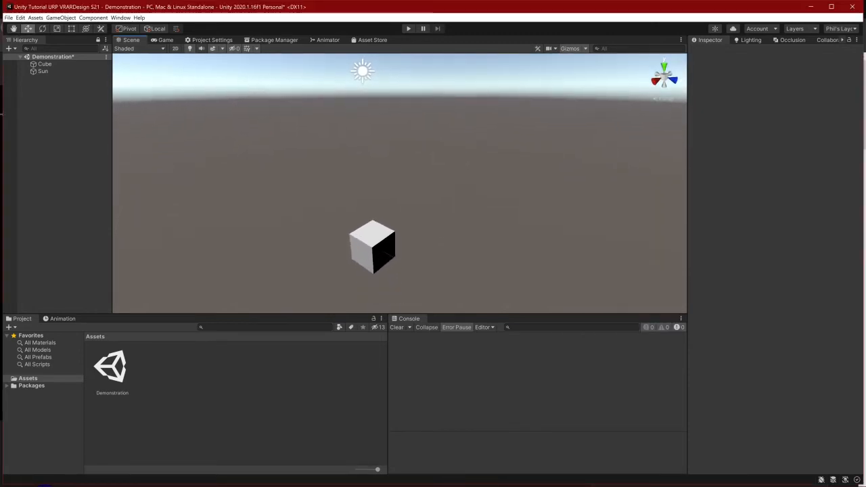
Frame the cube in the Scene view for a close look and deselect it
left_click(44, 64)
key("f")
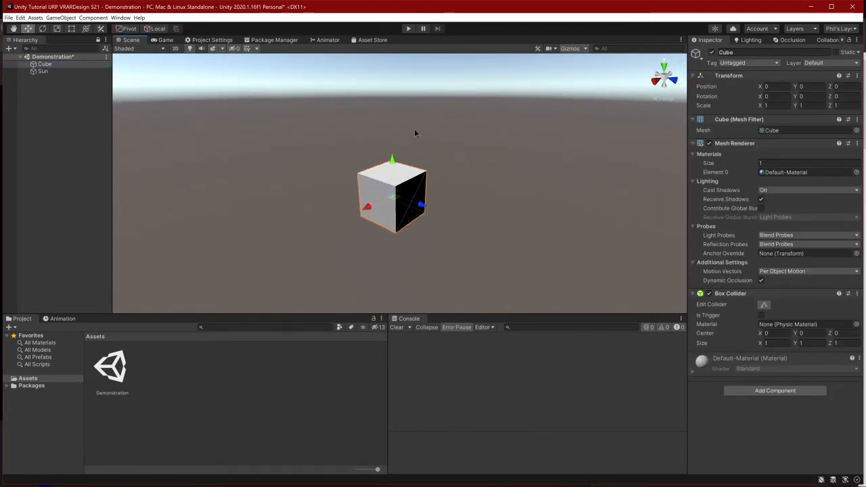
scroll(529, 156, "up", 6)
scroll(533, 154, "down", 4)
left_click(536, 132)
middle_click_drag(537, 131, 533, 132)
Create a new material named M_Cube in the Assets folder
right_click(207, 382)
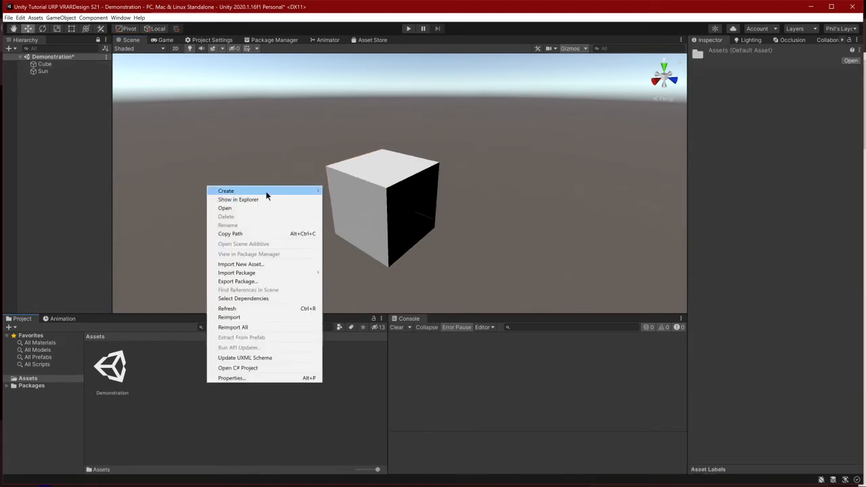
mouse_move(264, 191)
right_click(229, 411)
right_click(228, 410)
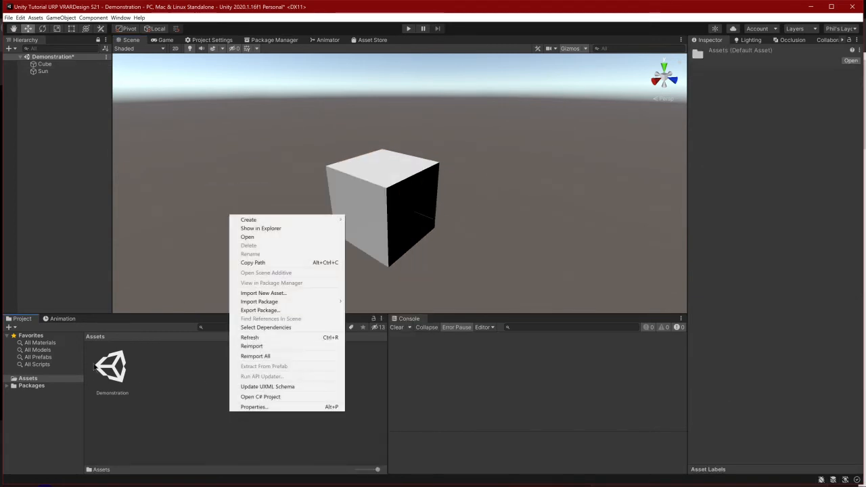
mouse_move(293, 219)
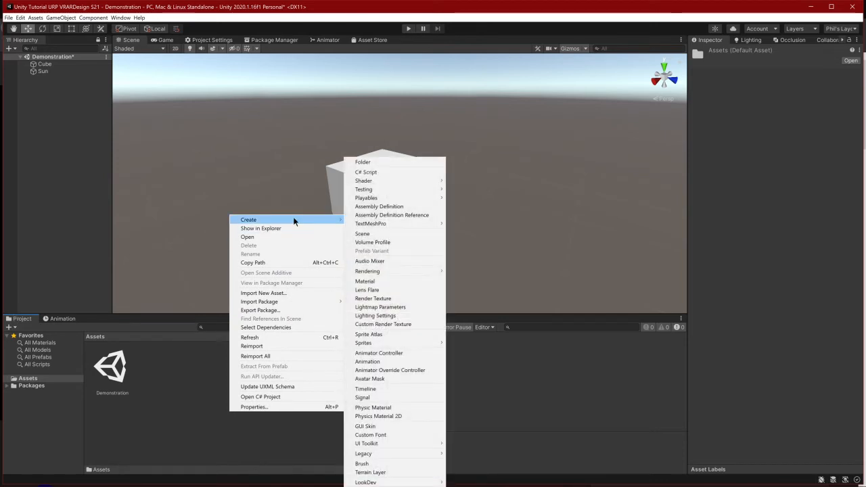
left_click(404, 282)
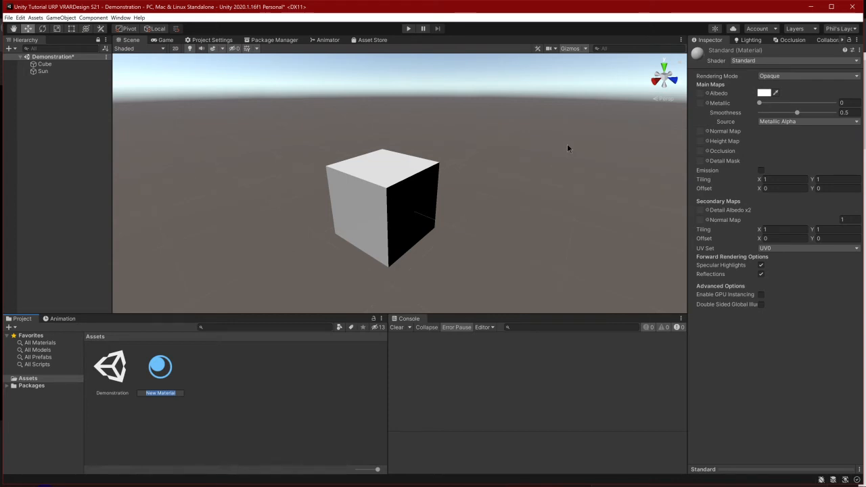
type("M_Cube")
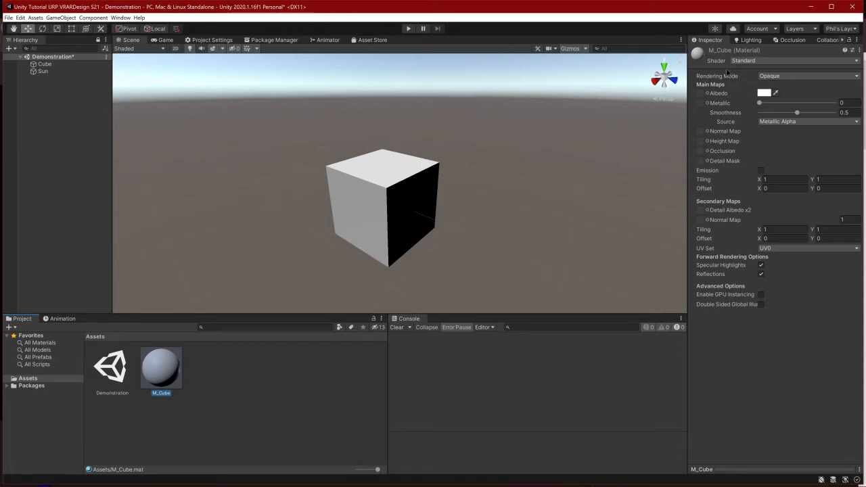
left_click(176, 406)
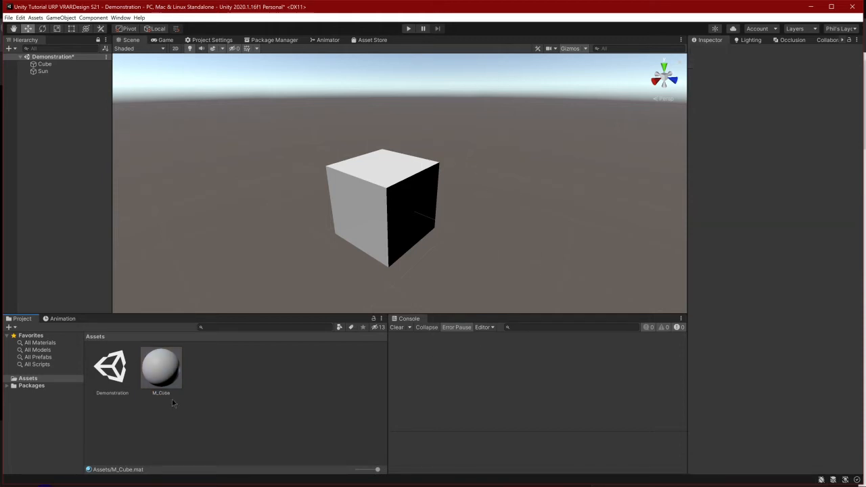
Apply the M_Cube material to the cube and check its assignment on the selected cube
left_click(166, 377)
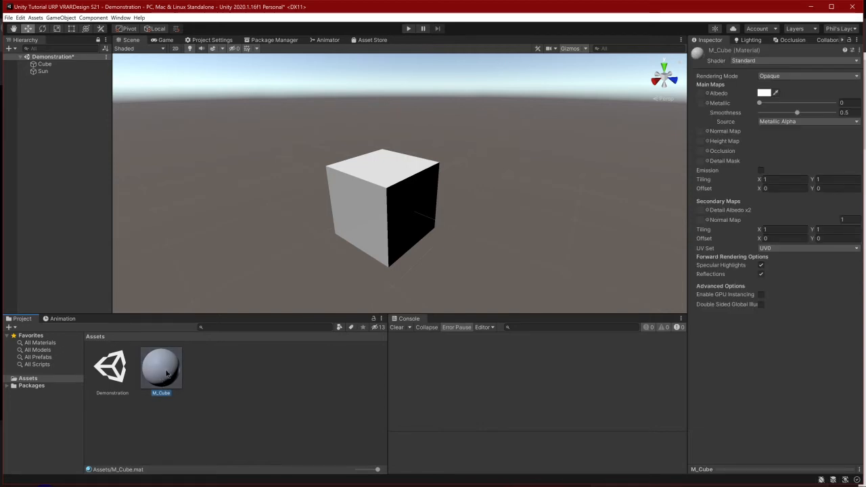
left_click_drag(166, 373, 393, 205)
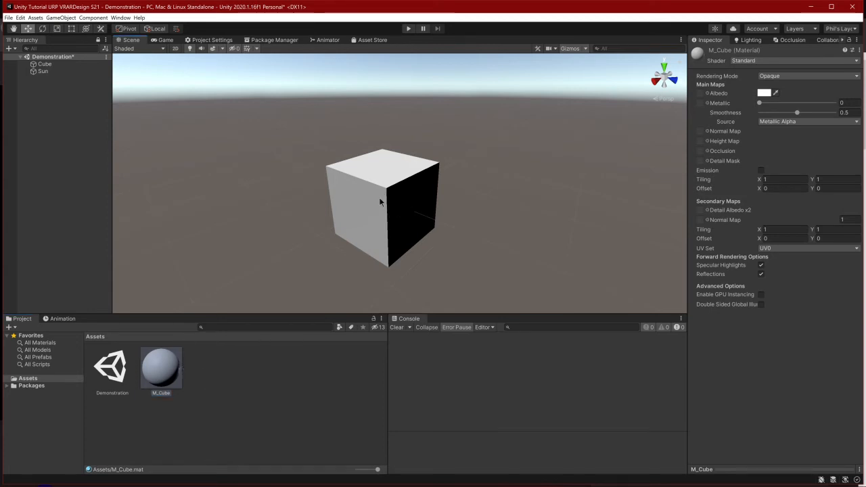
left_click(380, 176)
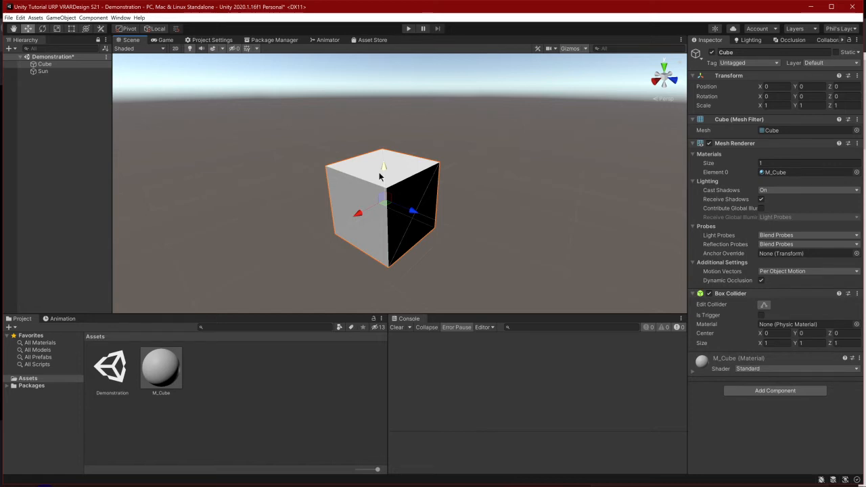
Compare the M_Cube asset's settings with the material properties shown on the cube, expanding the cube's material section
left_click(156, 385)
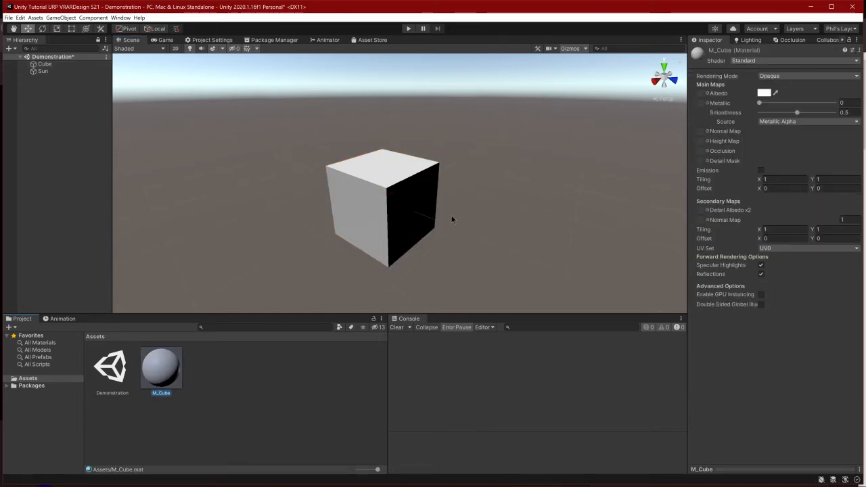
left_click(426, 209)
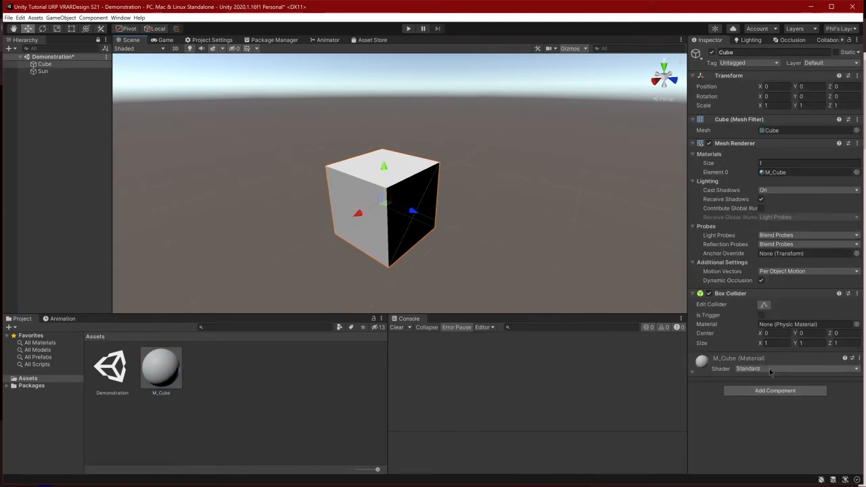
left_click(169, 362)
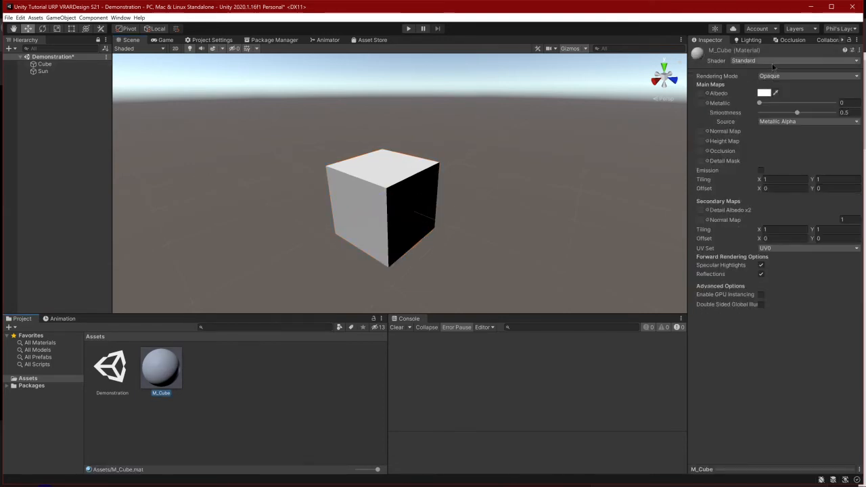
left_click(397, 182)
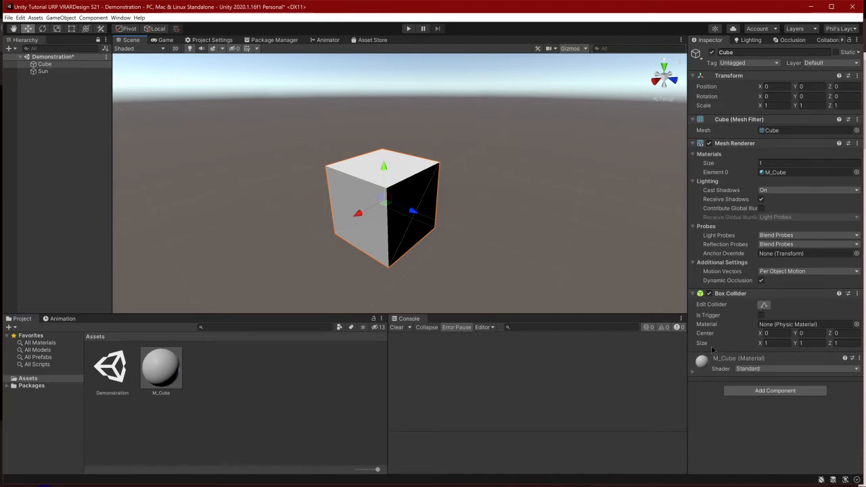
left_click(716, 359)
scroll(781, 143, "down", 5)
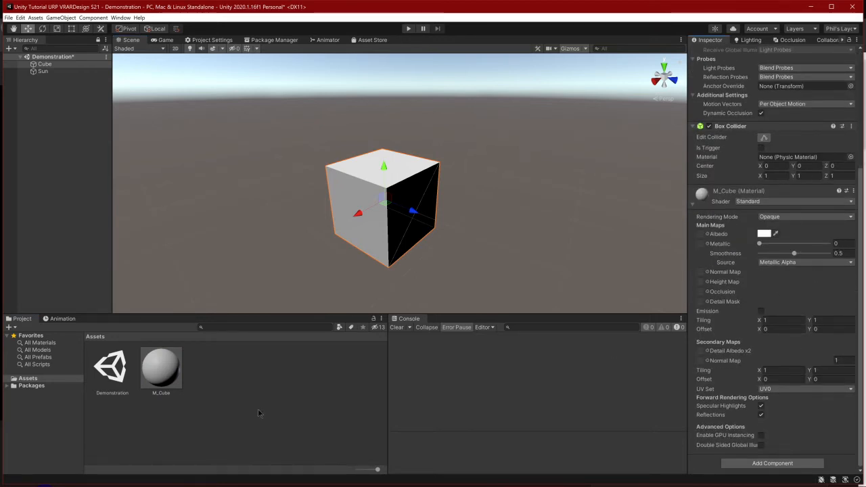
Set the M_Cube material's albedo color to pure red, RGB 255, 0, 0, after trying yellow
left_click(161, 369)
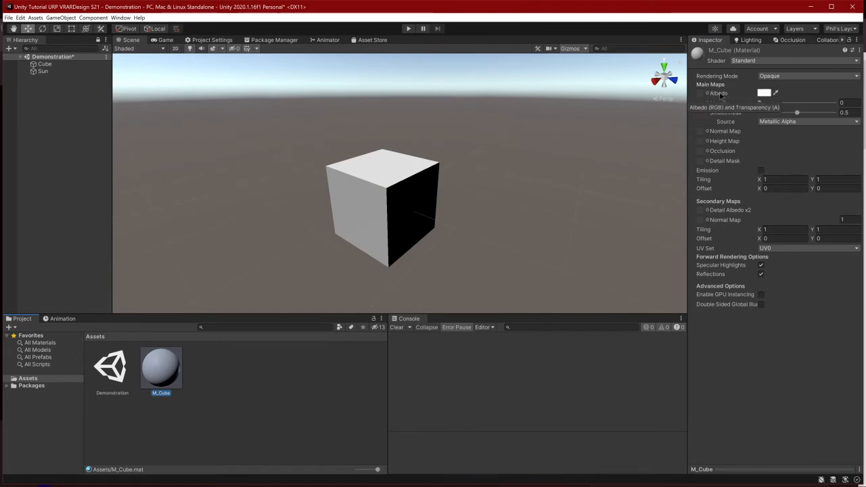
left_click(764, 93)
left_click_drag(774, 86, 545, 79)
mouse_move(575, 163)
left_mouse_down()
mouse_move(611, 118)
mouse_move(649, 178)
mouse_move(634, 232)
left_mouse_up()
mouse_move(555, 179)
left_mouse_down()
mouse_move(535, 99)
mouse_move(681, 99)
left_mouse_up()
left_click_drag(578, 238, 636, 230)
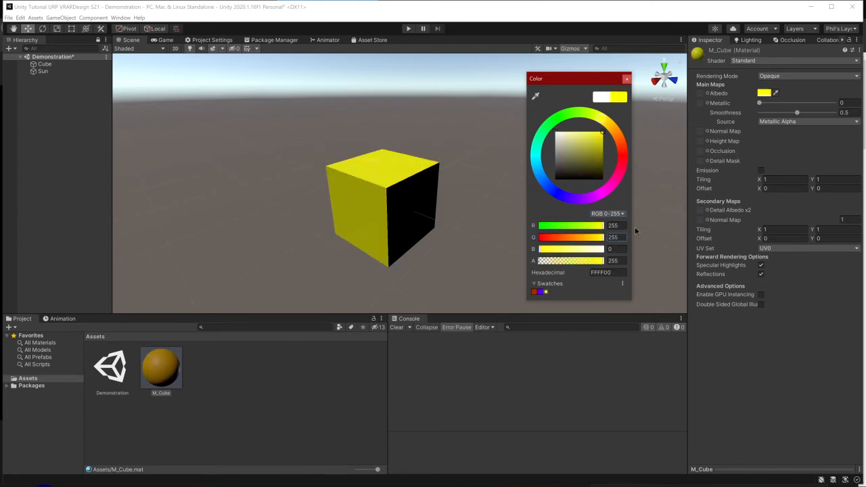
left_click_drag(569, 249, 537, 247)
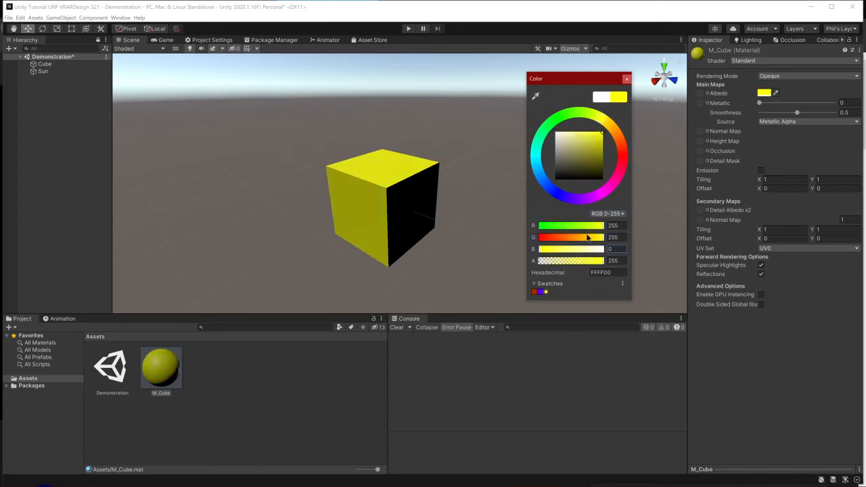
left_click_drag(587, 237, 534, 249)
left_click_drag(597, 225, 621, 227)
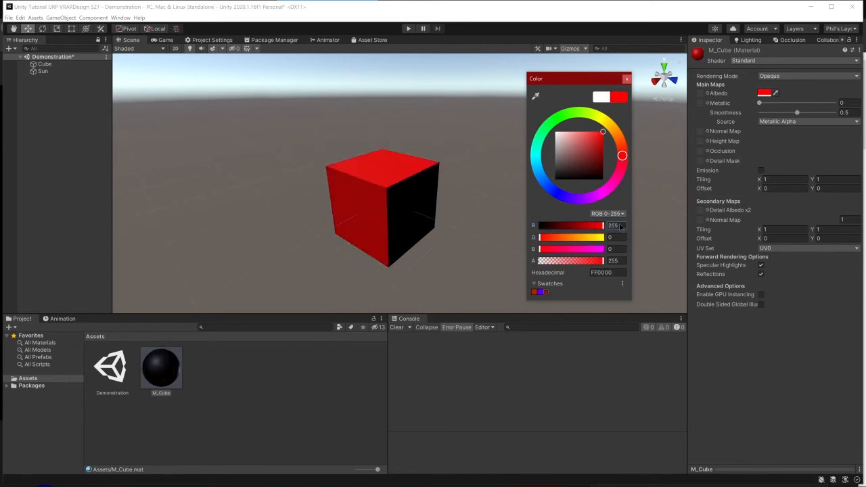
left_click(627, 79)
Add a 3D sphere to the scene and move it along the X axis until it stands clear beside the cube
left_click(80, 87)
right_click(40, 95)
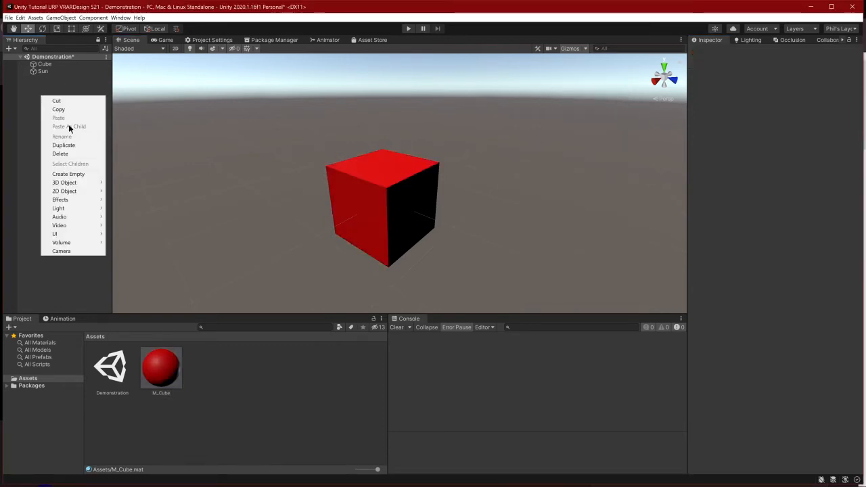
mouse_move(85, 183)
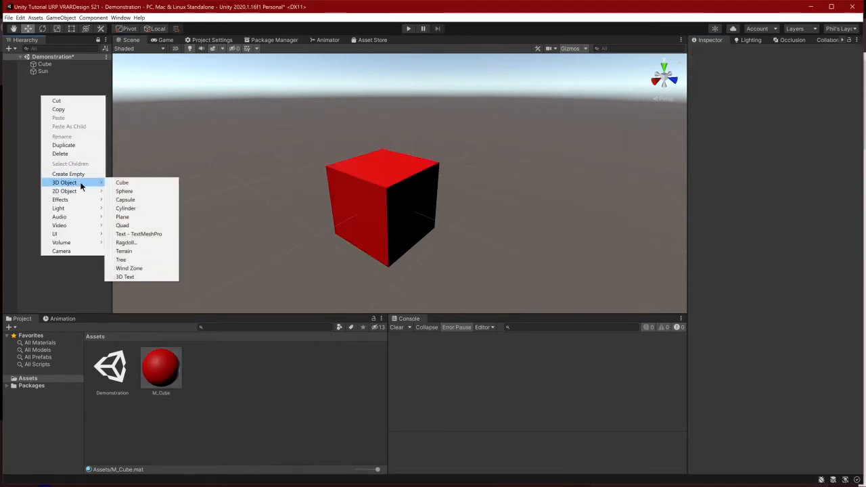
left_click(125, 191)
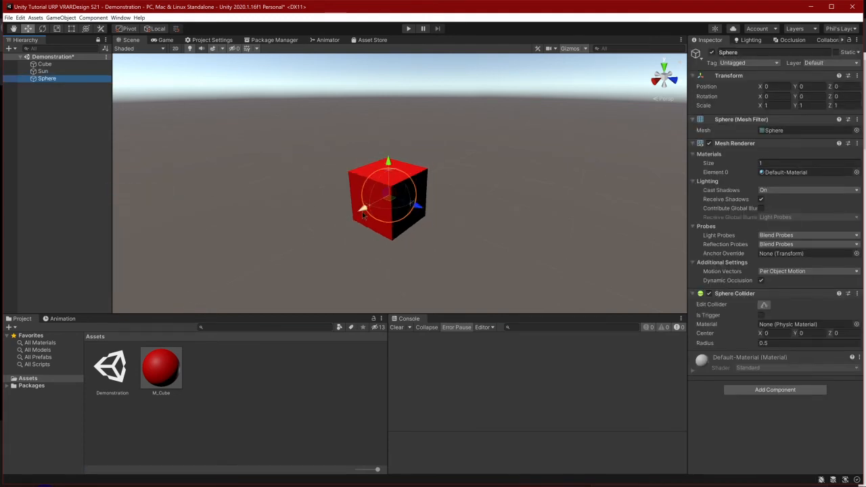
left_click_drag(362, 212, 520, 230)
Apply the M_Cube material to the sphere
left_click(425, 279)
left_click_drag(166, 363, 521, 204)
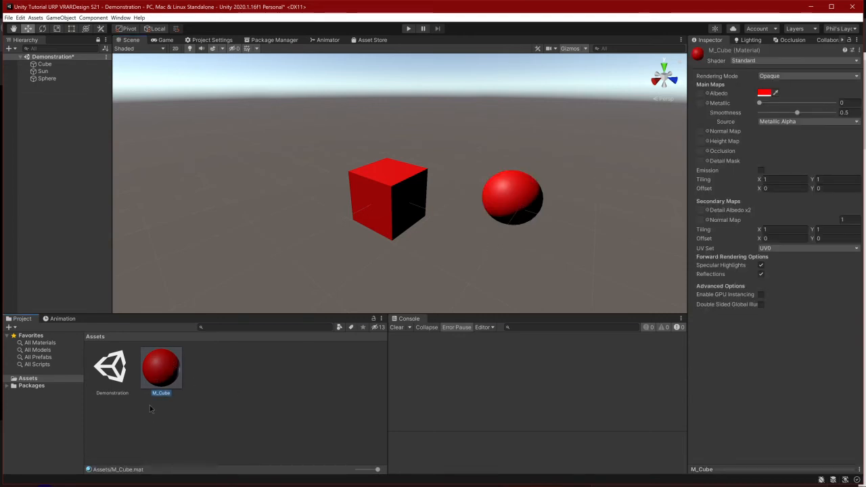
Vary M_Cube's albedo color to demonstrate its shared effect on the cube and sphere, returning it to red
left_click(764, 93)
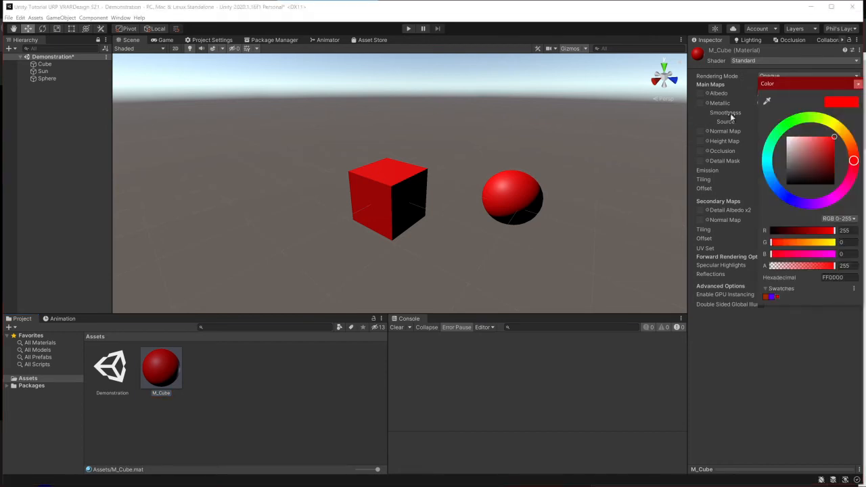
left_click_drag(776, 177, 837, 133)
left_click(258, 391)
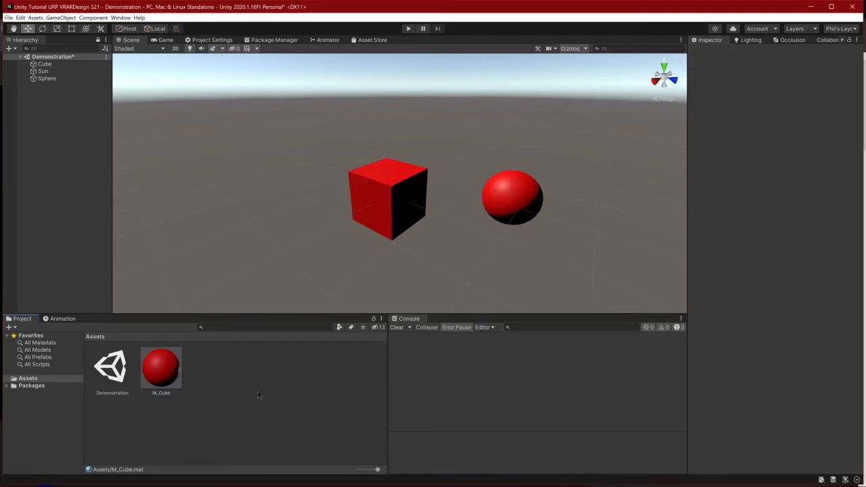
left_click(156, 376)
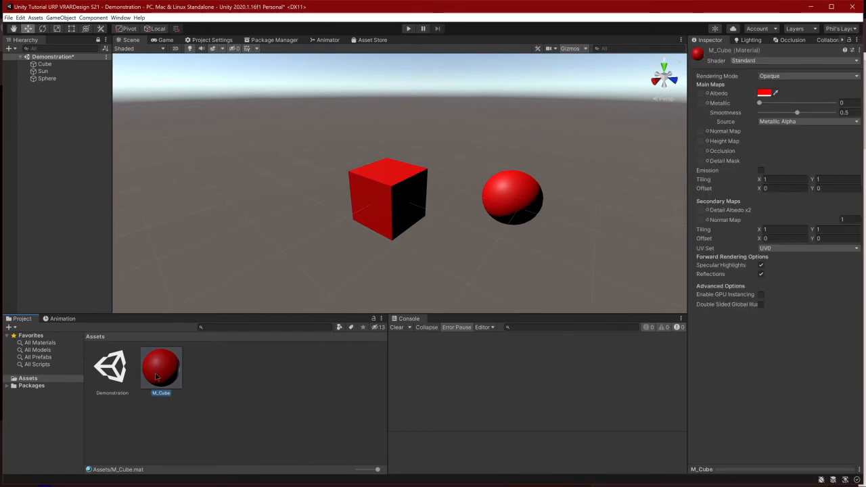
left_click(766, 91)
left_click_drag(815, 162, 835, 143)
left_click(302, 257)
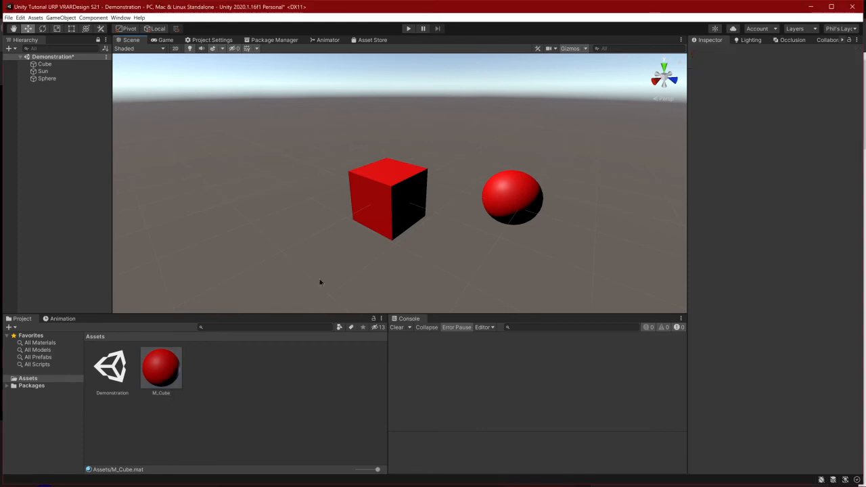
Add a 3D plane as a floor beneath the cube and sphere and set its Y position to -0.5
right_click(86, 136)
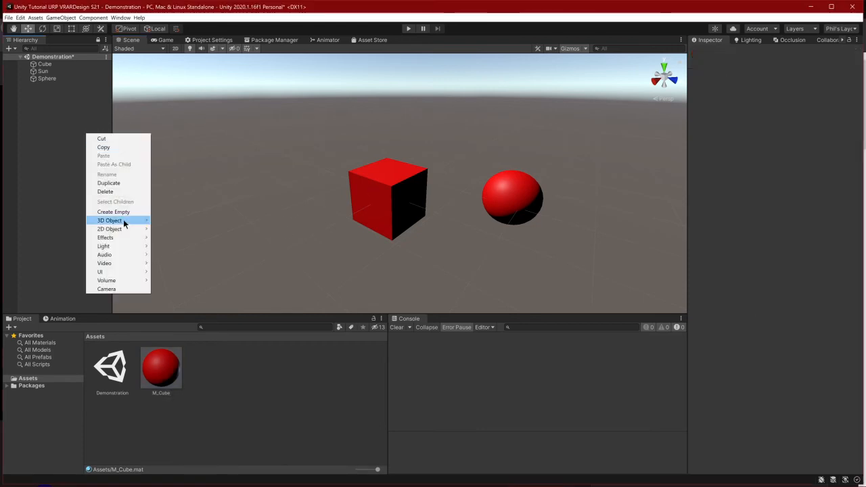
mouse_move(123, 220)
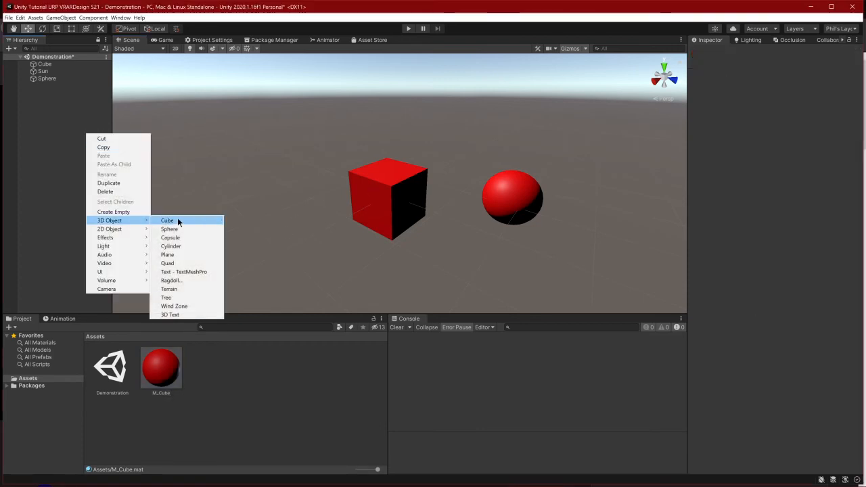
left_click(196, 255)
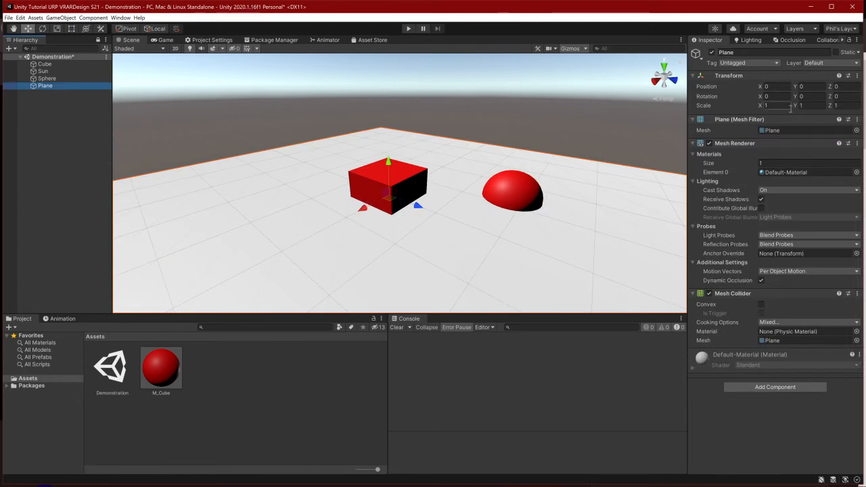
left_click(808, 78)
left_click(803, 76)
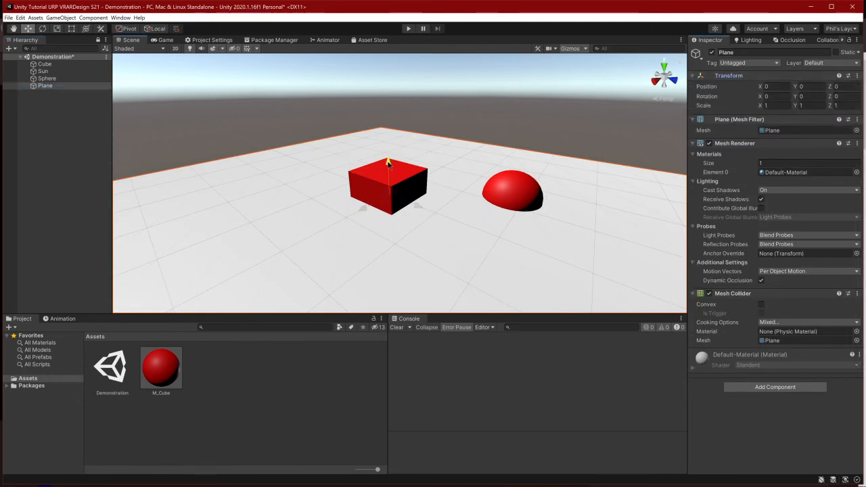
left_click_drag(388, 163, 389, 176)
left_click(812, 87)
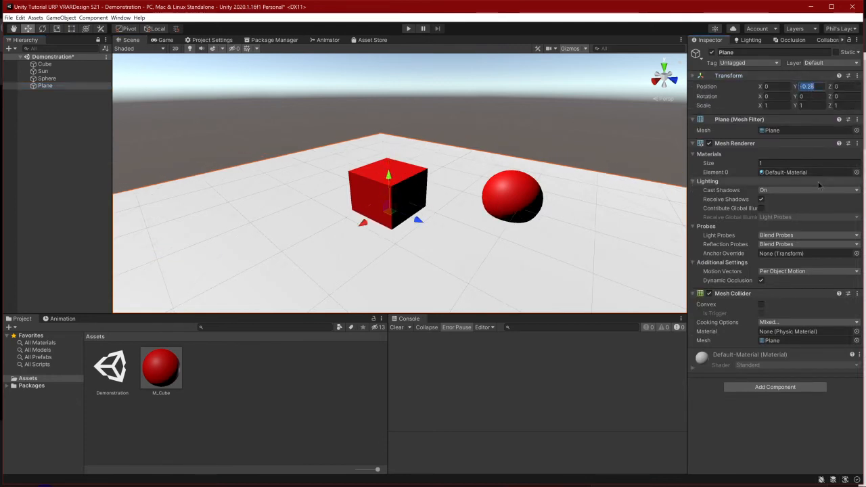
type("-0.5")
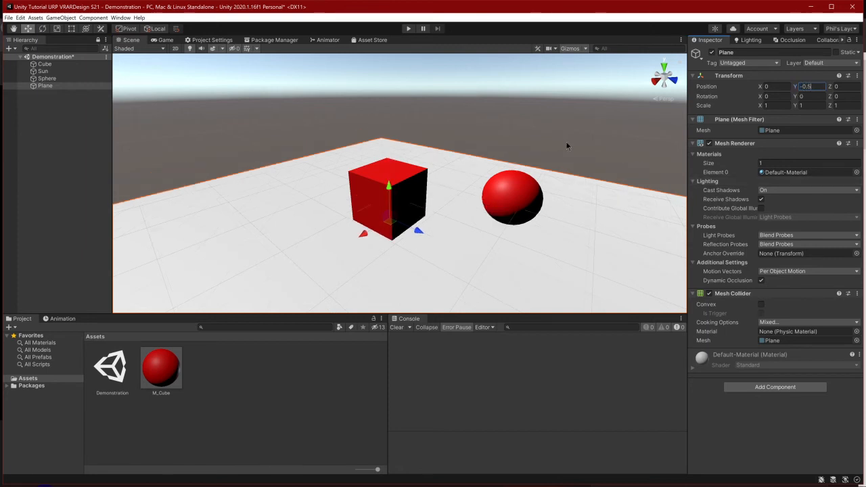
left_click(477, 144)
scroll(477, 144, "down", 2)
Add another 3D cube and move it along the X axis to position -5.5, at the plane's edge
right_click(71, 238)
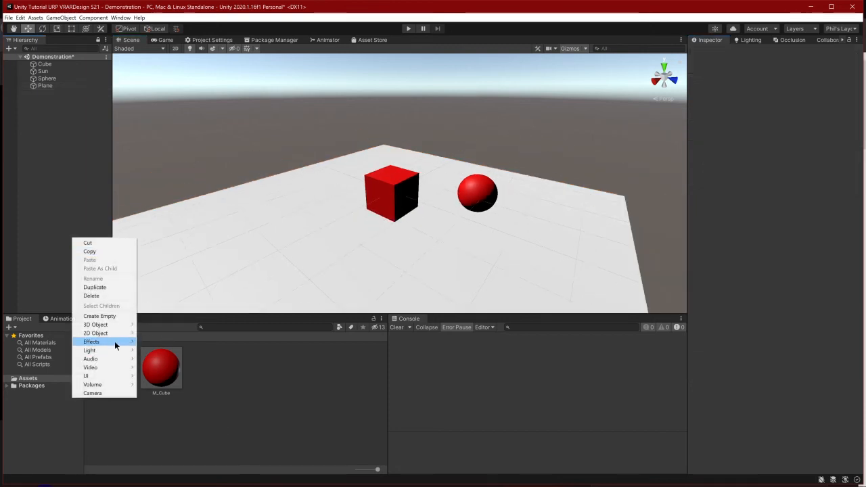
mouse_move(115, 325)
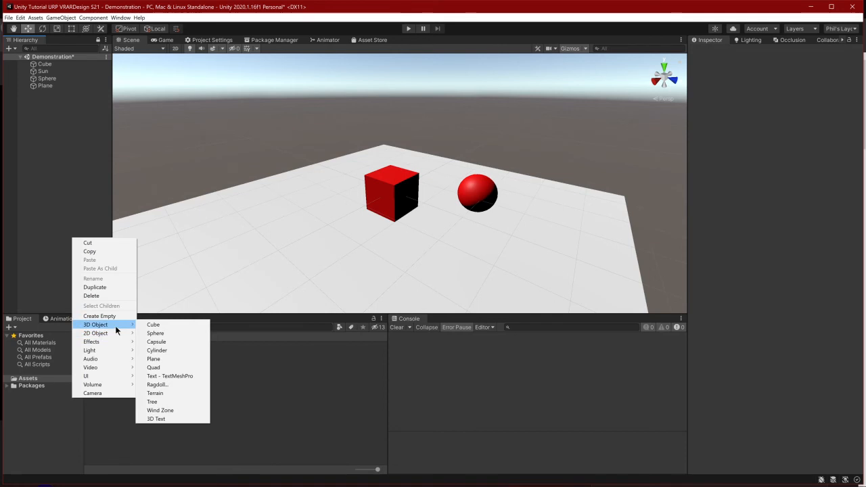
left_click(168, 326)
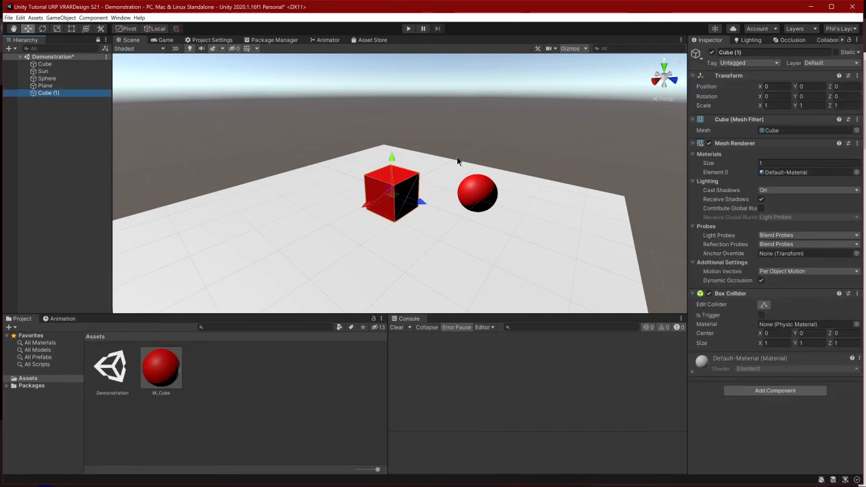
left_click_drag(377, 206, 486, 135)
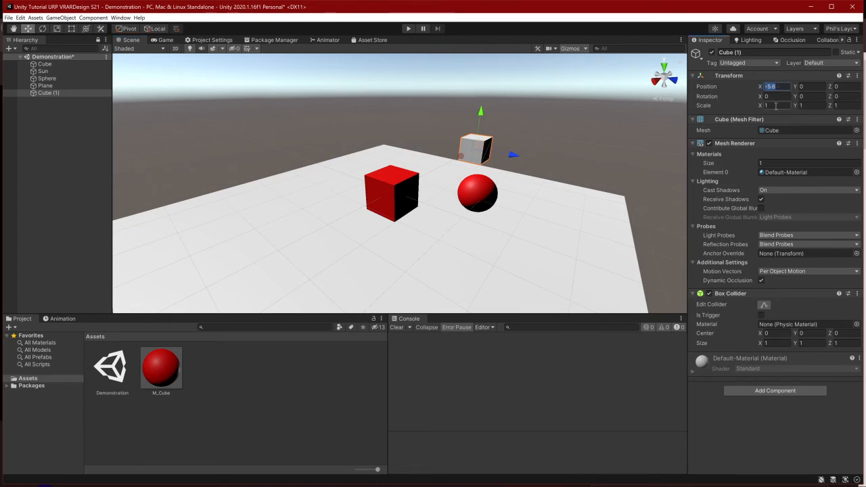
type("-5.5")
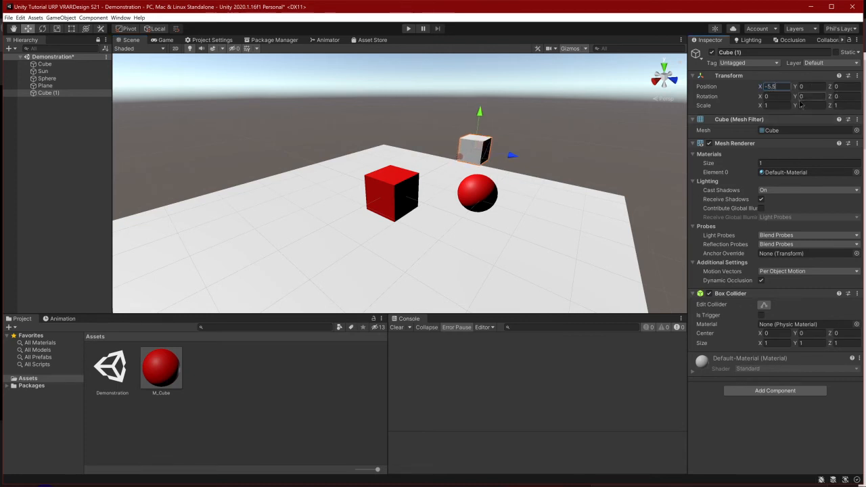
Stretch the new cube into a wall by setting its scale to X 1, Y 10, Z 10
left_click(771, 105)
type("5")
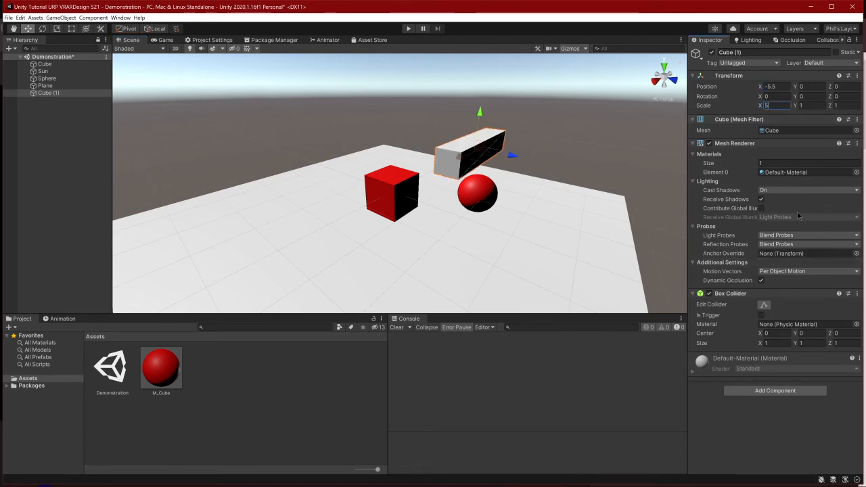
key("BackSpace")
type("1")
key("Tab")
type("5")
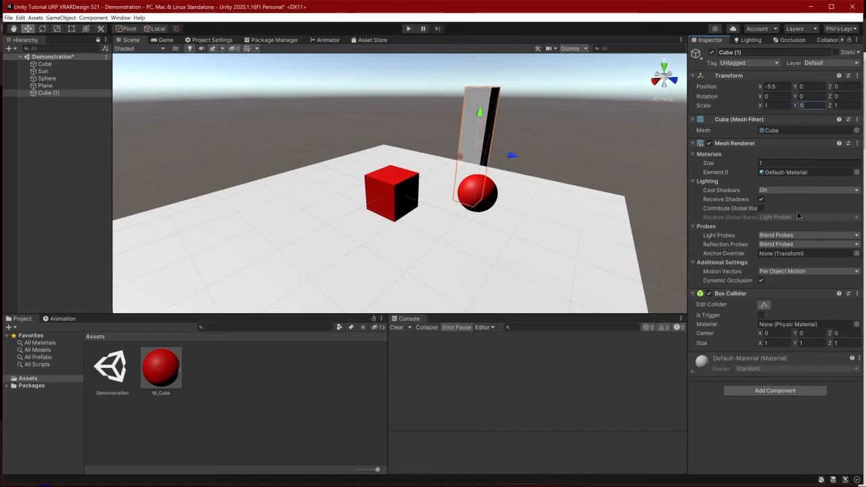
left_click(843, 105)
type("5")
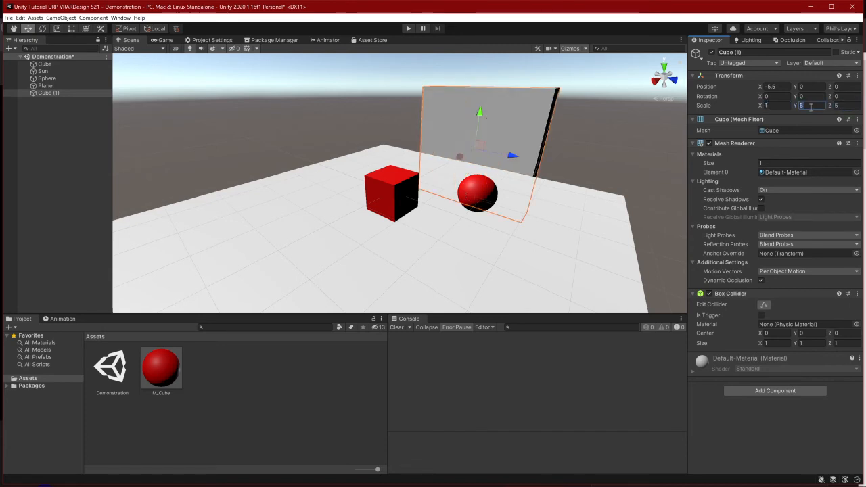
type("10")
key("Tab")
type("10")
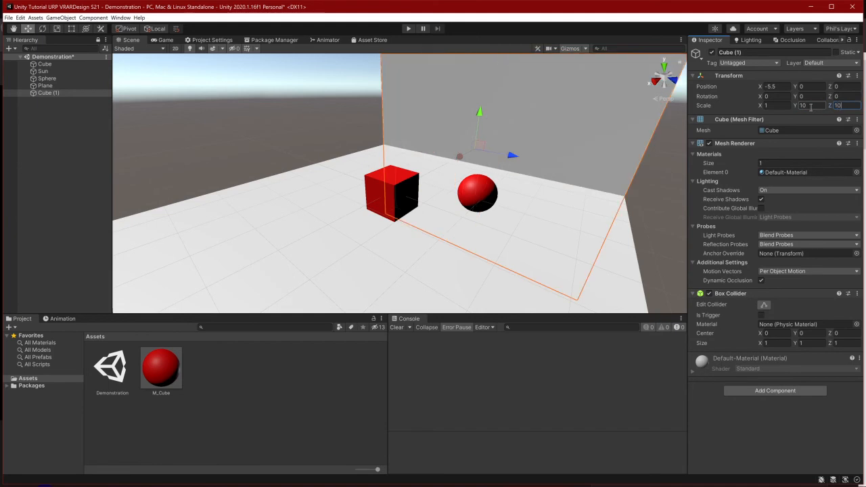
Duplicate the wall and place the copy at the opposite edge of the plane, with X position 5.5
right_click_drag(507, 210, 473, 191)
key("d")
left_click(588, 237)
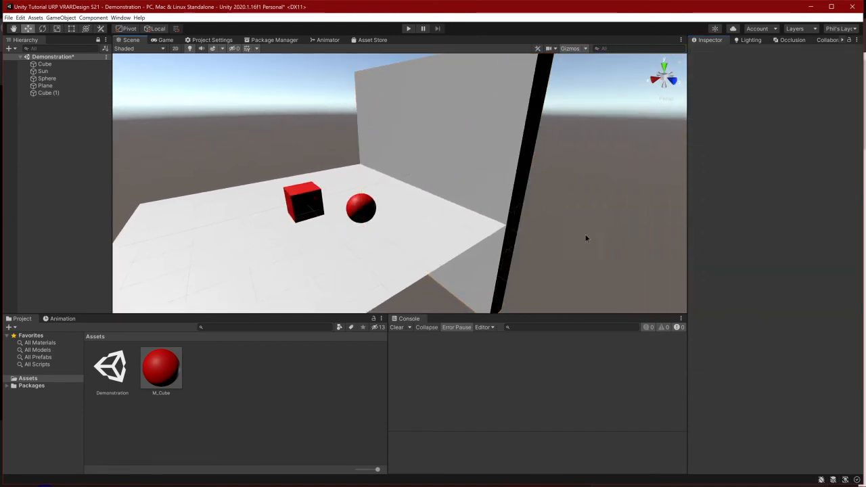
key("s")
right_click_drag(588, 238, 573, 197)
left_click(558, 189)
key("s")
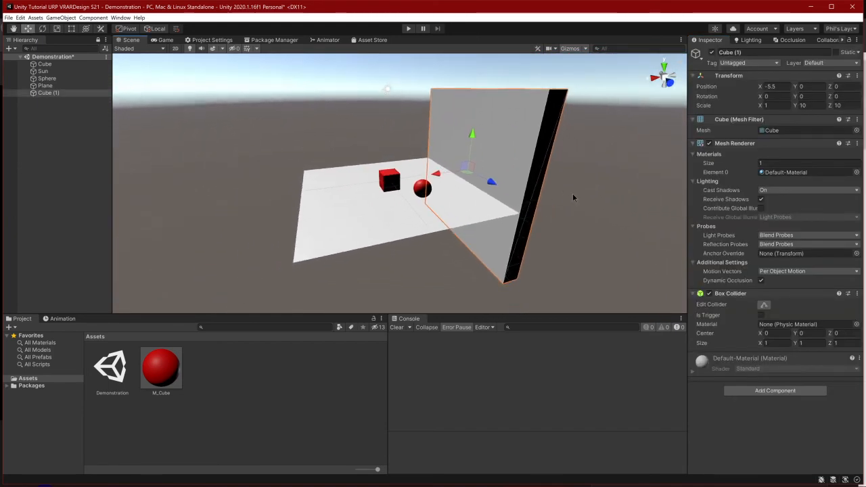
key("ctrl+d")
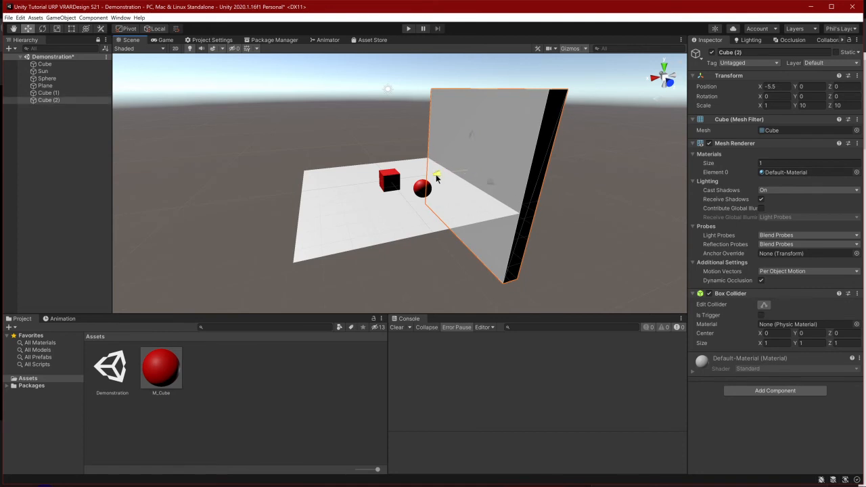
left_click_drag(437, 177, 344, 207)
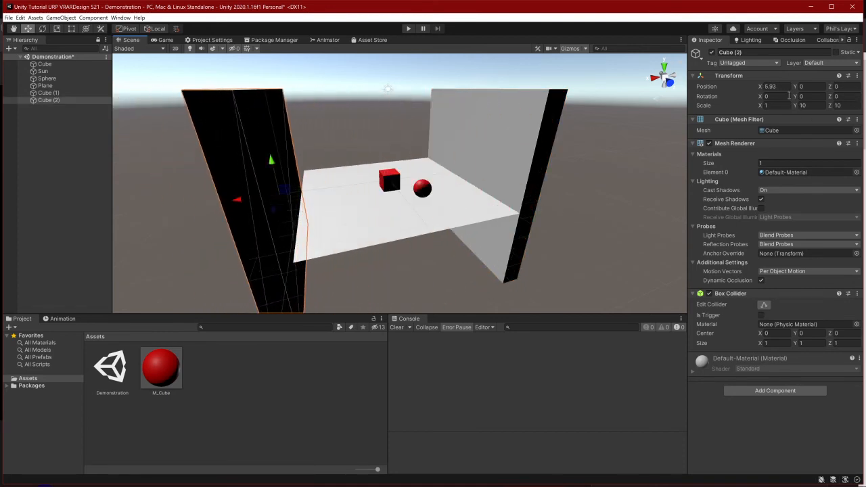
type("5.5")
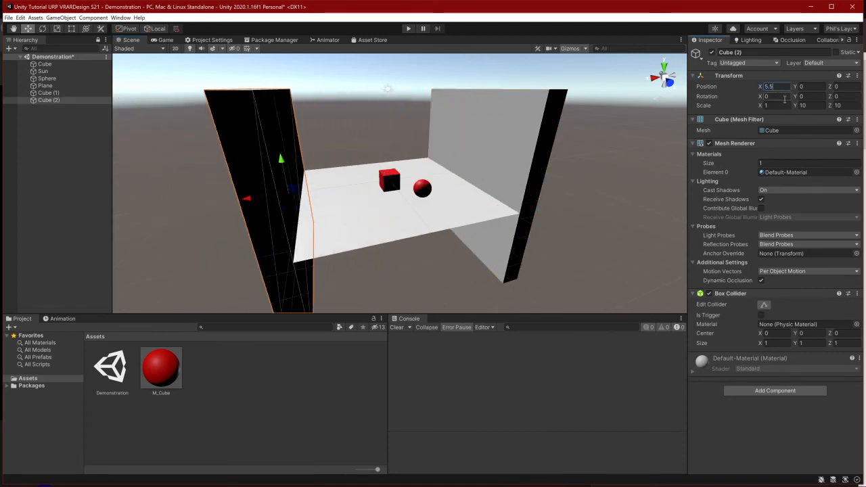
Duplicate the second wall, center the copy at X position 0 and set its scale to 10, 10, 1
left_click_drag(247, 201, 340, 227)
key("ctrl+d")
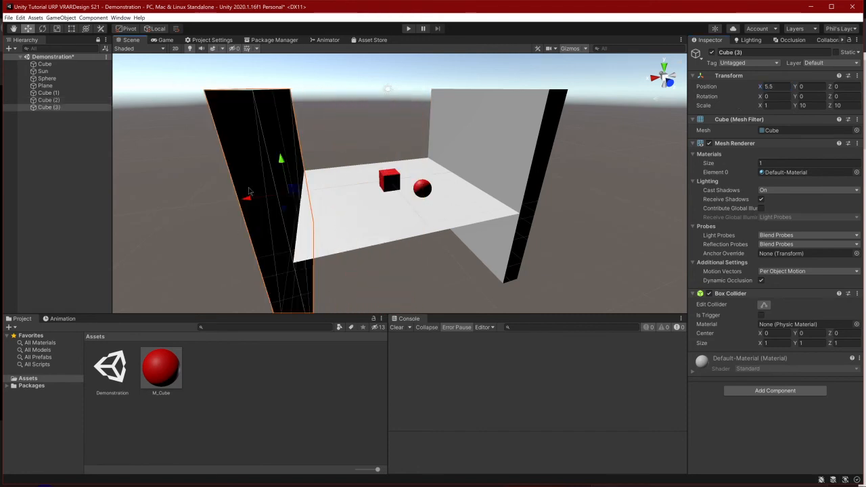
left_click_drag(249, 191, 354, 196)
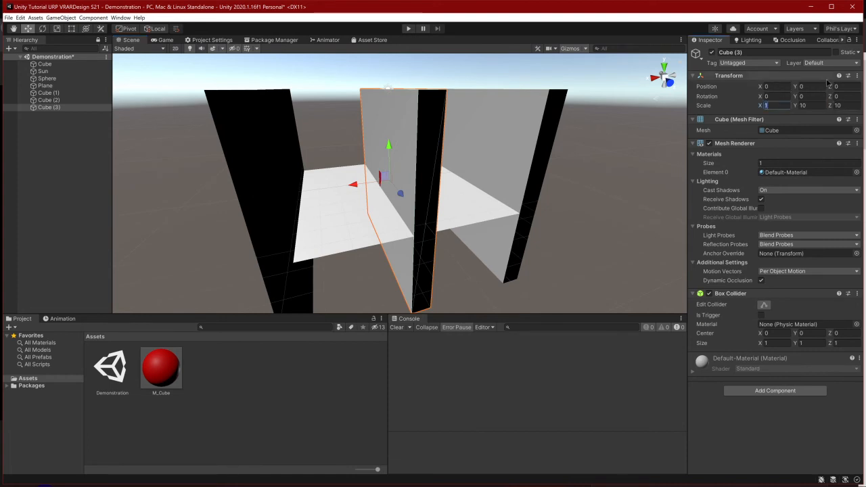
type("0")
key("Tab")
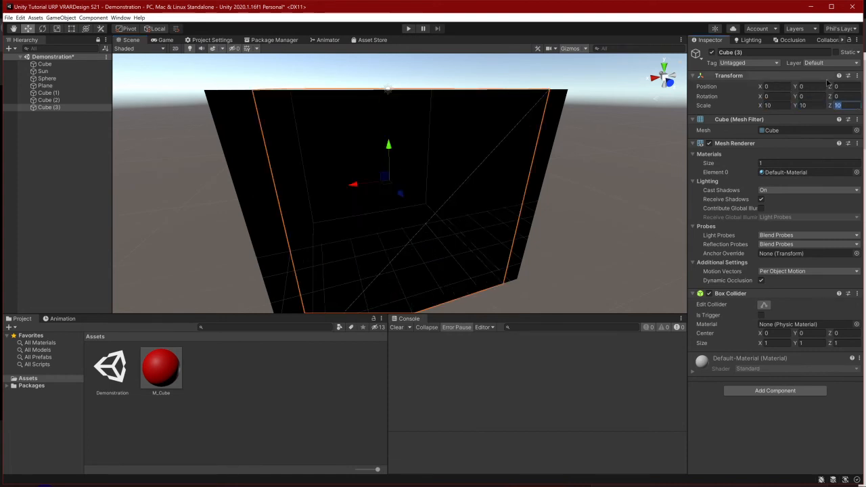
type("1")
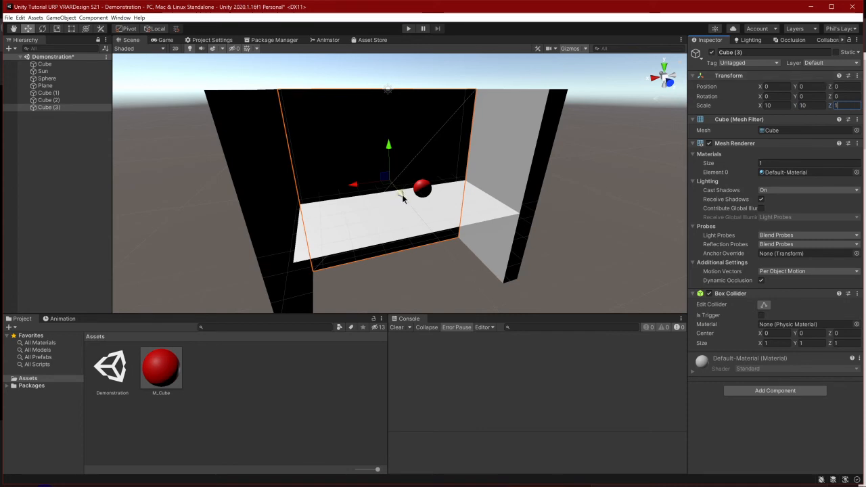
Move the third wall along the Z axis to the plane's edge and set its Z position to -5.5
left_click_drag(403, 197, 365, 180)
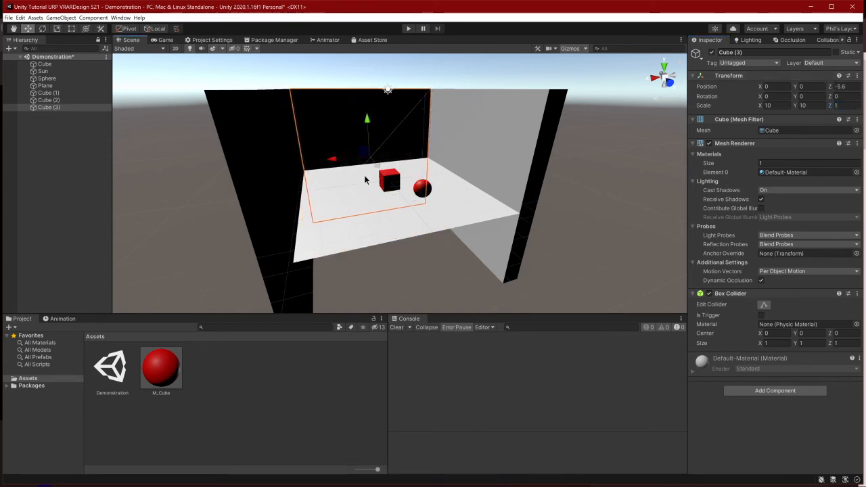
left_click(854, 87)
type("-5.5")
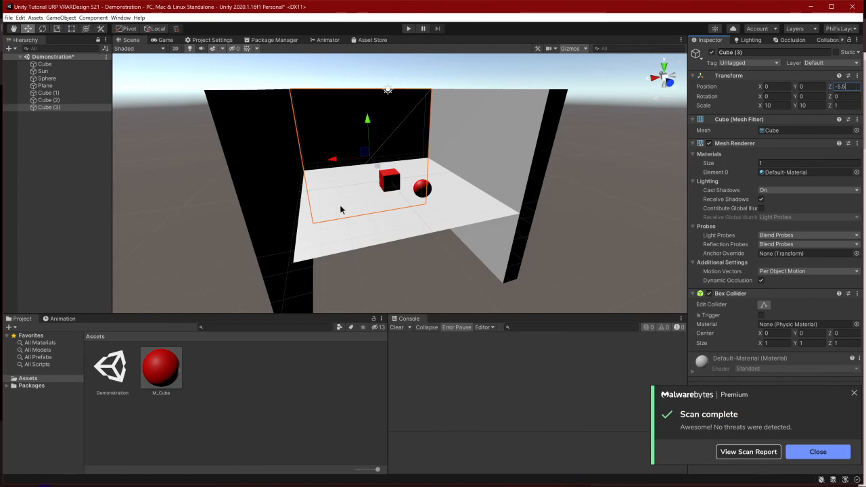
Duplicate the third wall and place the copy at Z position 5.5 to enclose the room
mouse_move(341, 210)
left_mouse_down("alt")
mouse_move(410, 236)
mouse_move(356, 209)
left_mouse_up("alt")
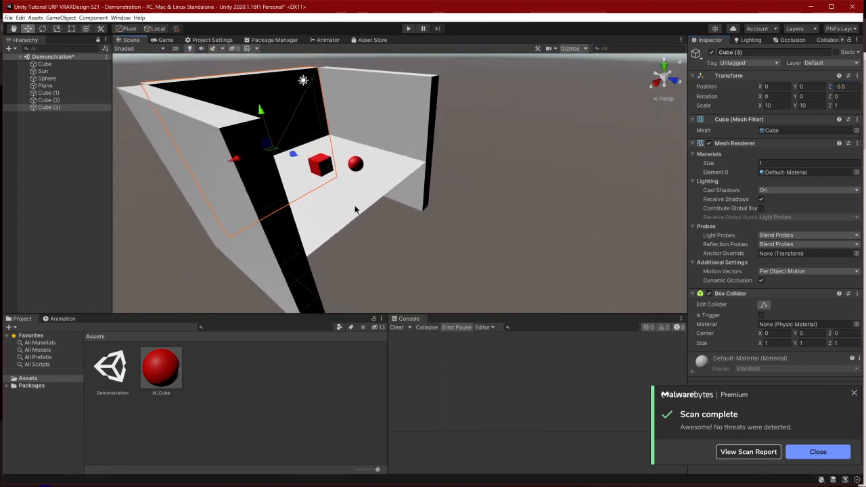
key("ctrl+d")
left_click_drag(294, 155, 376, 189)
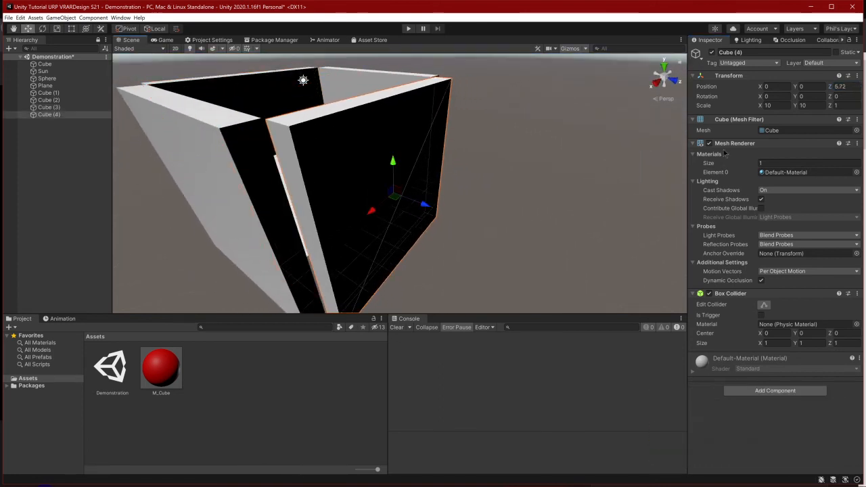
type("5.5")
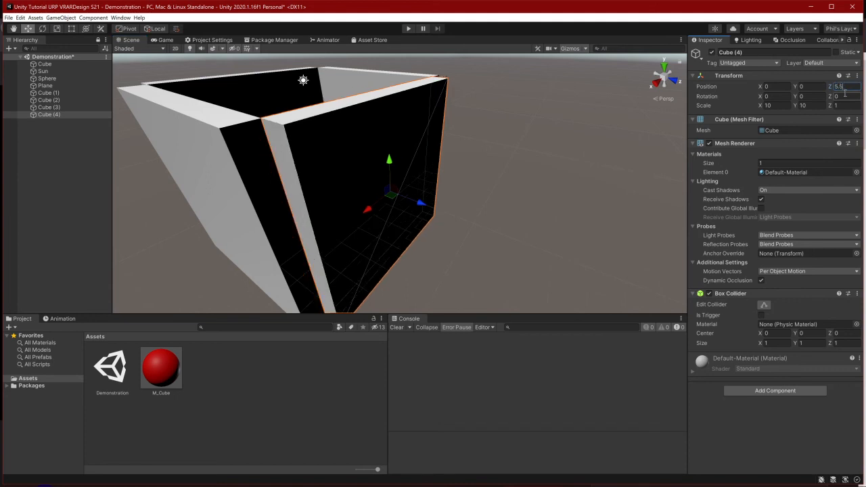
Create a new material named M_Floor in the Assets folder
right_click_drag(448, 198, 491, 187)
left_click(429, 119)
right_click(199, 425)
mouse_move(249, 241)
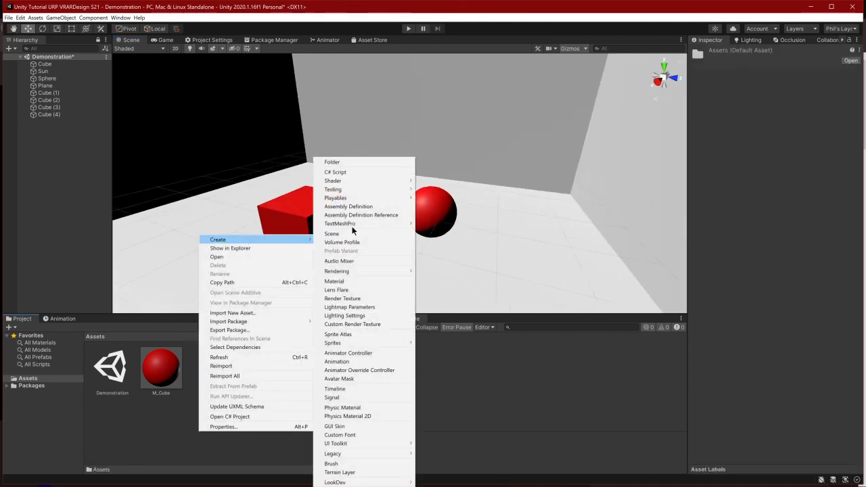
left_click(374, 282)
type("M_Floor")
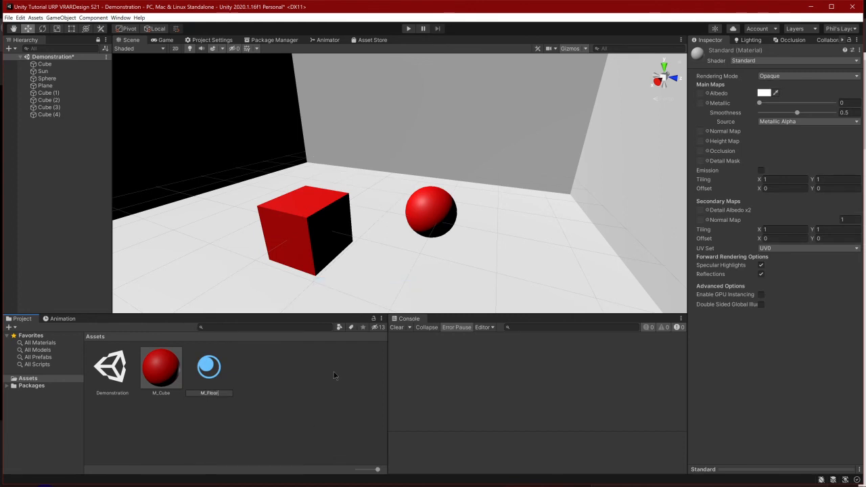
key("Return")
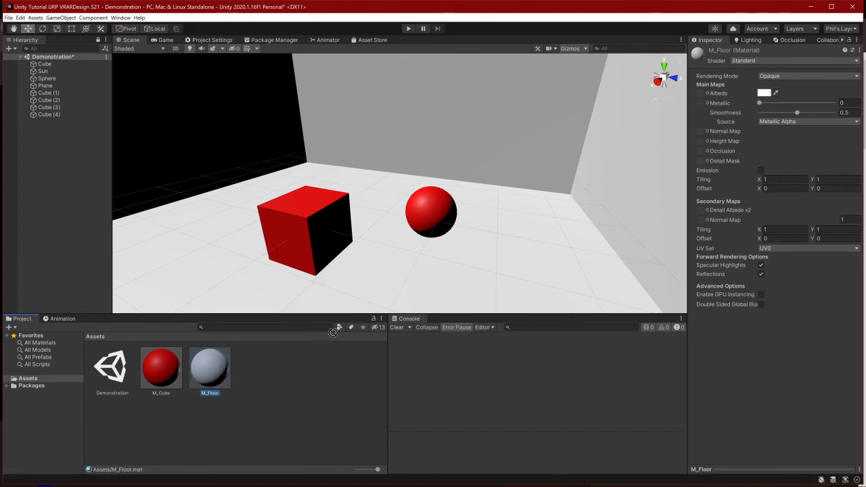
Set M_Floor's albedo color to magenta and apply the material to the floor plane
left_click(765, 93)
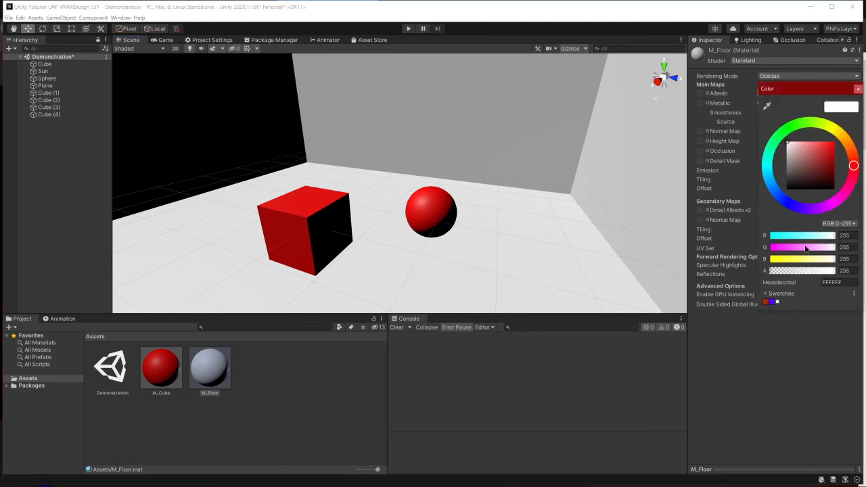
left_click_drag(806, 249, 771, 248)
right_click_drag(469, 218, 375, 76)
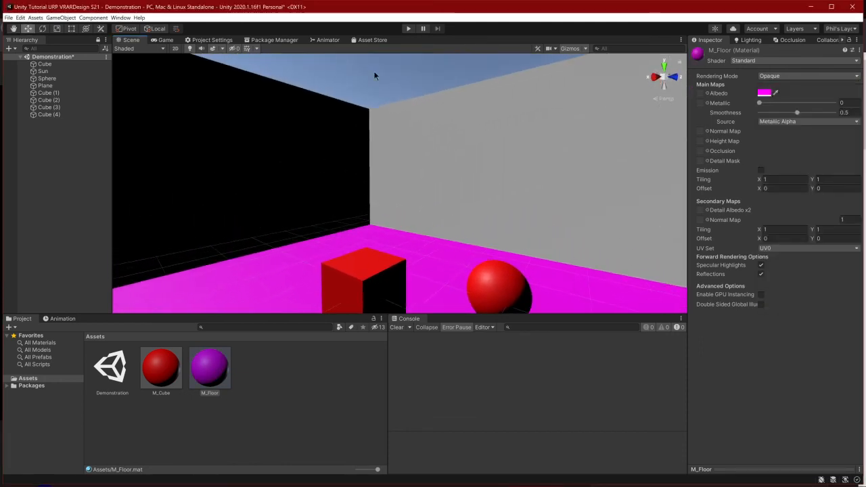
Create a new material named M_Walls in the Assets folder
right_click(274, 386)
mouse_move(322, 193)
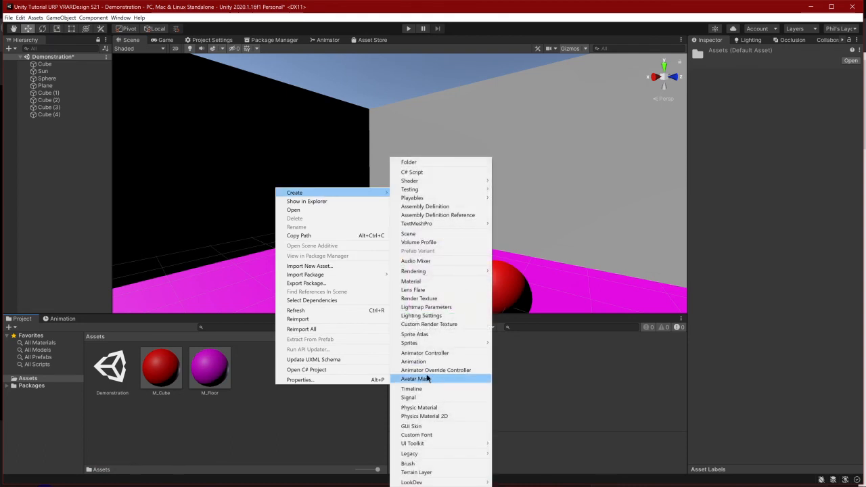
left_click(434, 282)
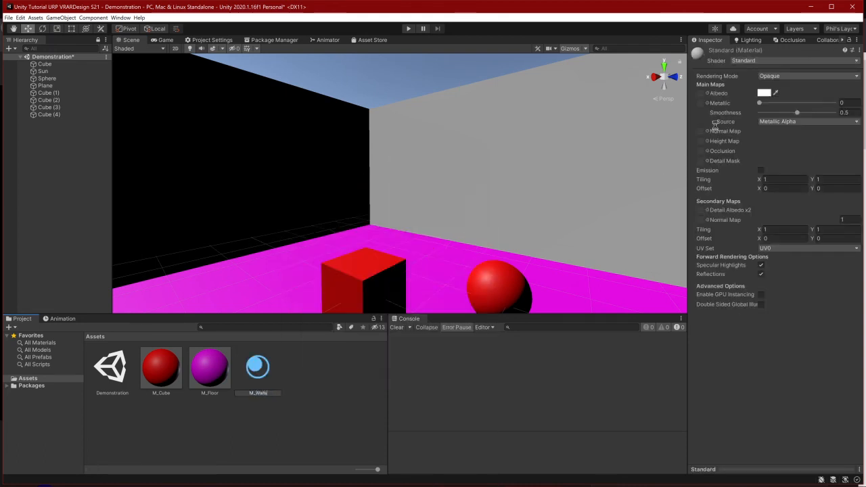
key("Return")
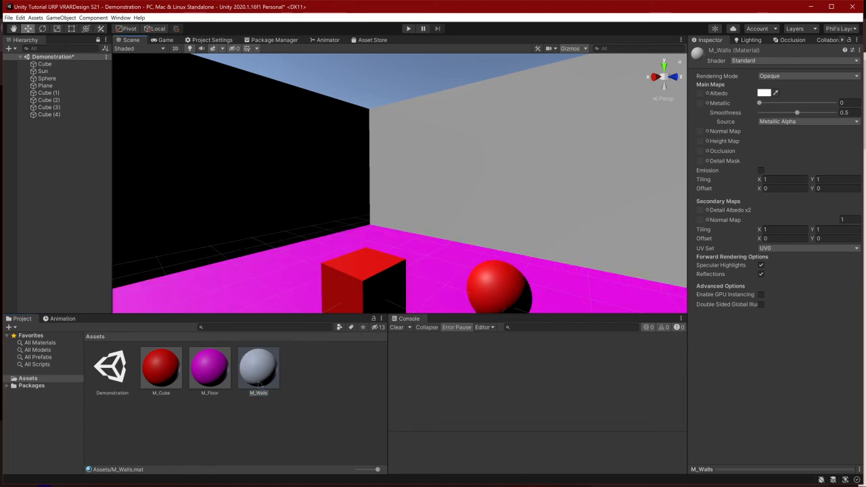
Apply the M_Walls material to the walls surrounding the floor plane
right_click_drag(326, 227, 600, 203)
scroll(559, 237, "down", 3)
right_click_drag(436, 249, 464, 298)
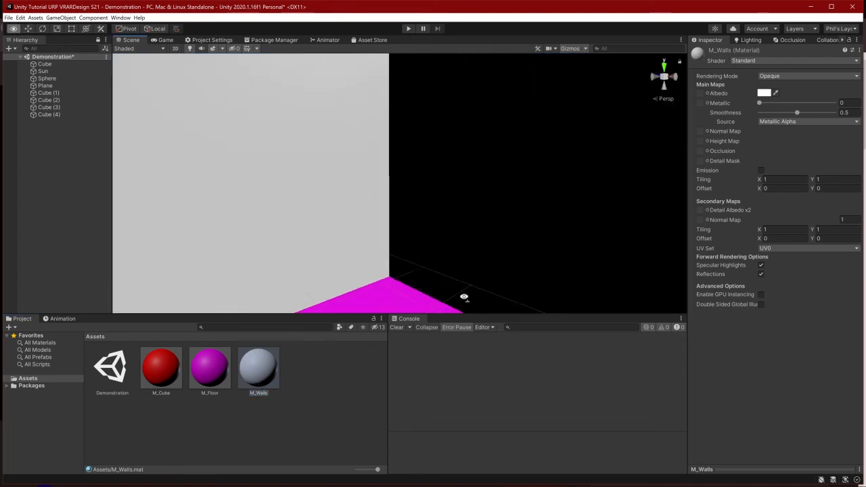
scroll(345, 306, "down", 3)
left_click_drag(257, 379, 485, 202)
right_click_drag(486, 201, 308, 397)
Set M_Walls's albedo color to yellow by reducing its blue value to 0, and clear the selection
left_click(763, 94)
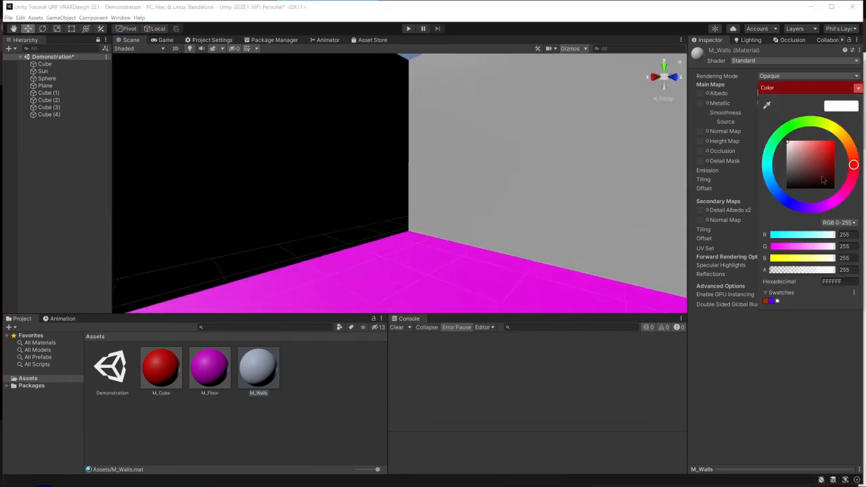
left_click_drag(799, 261, 766, 261)
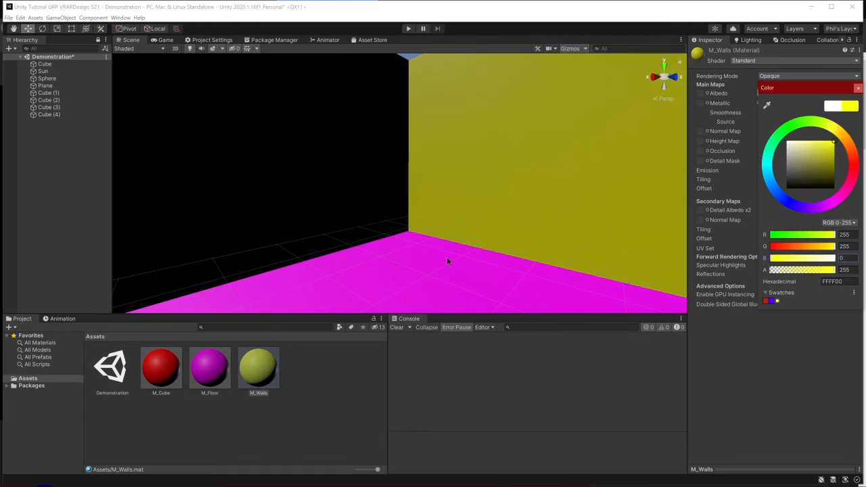
right_click_drag(446, 258, 431, 193)
scroll(320, 217, "down", 4)
scroll(505, 159, "down", 3)
scroll(425, 234, "up", 4)
scroll(432, 193, "down", 3)
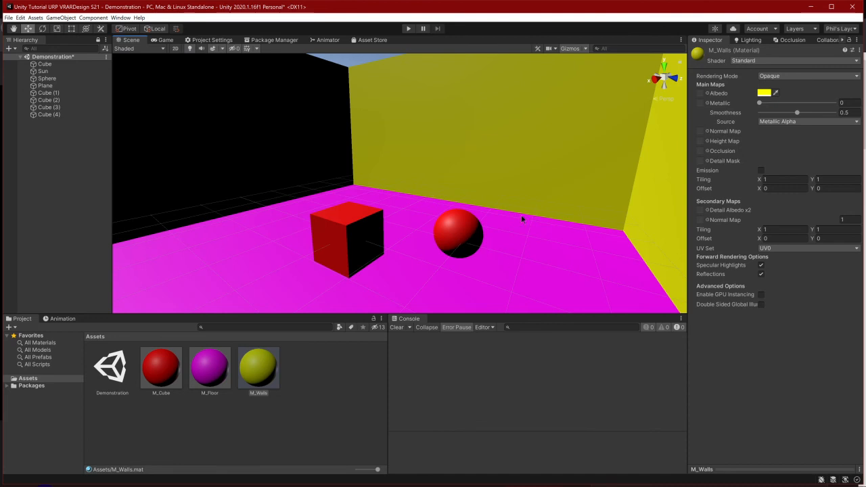
left_click(47, 203)
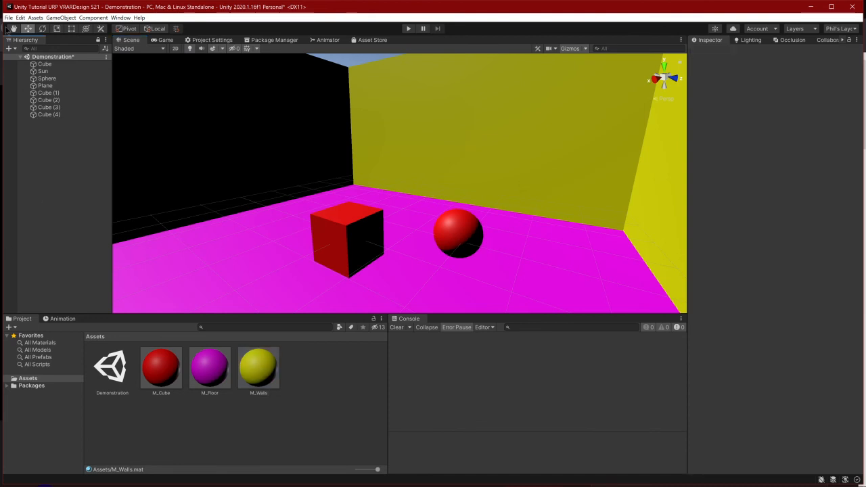